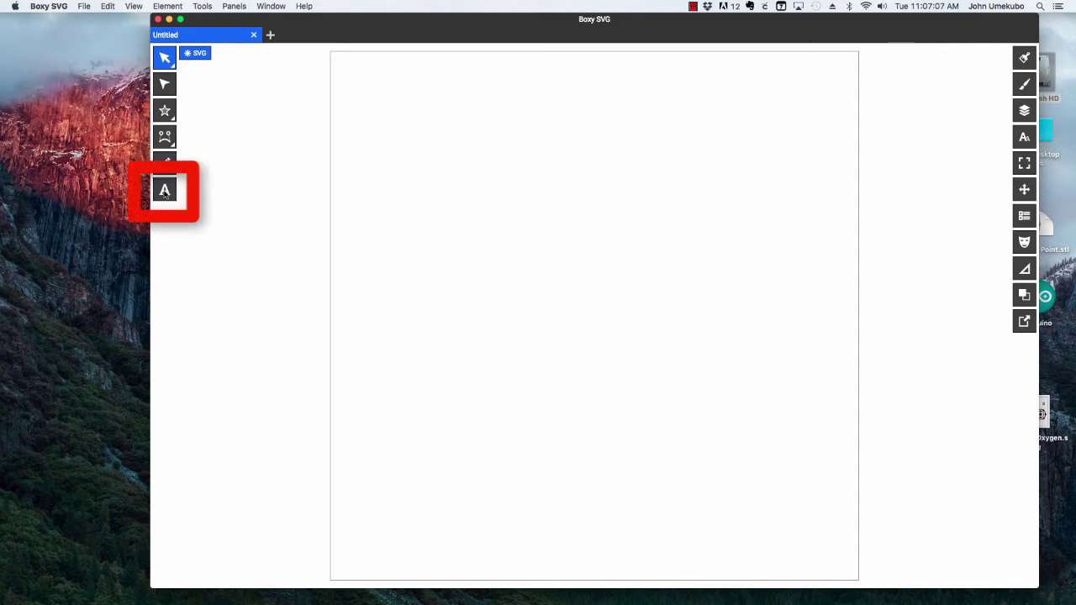
# - Add text labels 'Oxygen' near the top and '15.9994 amu' near the page bottom
pyautogui.click(165, 190)
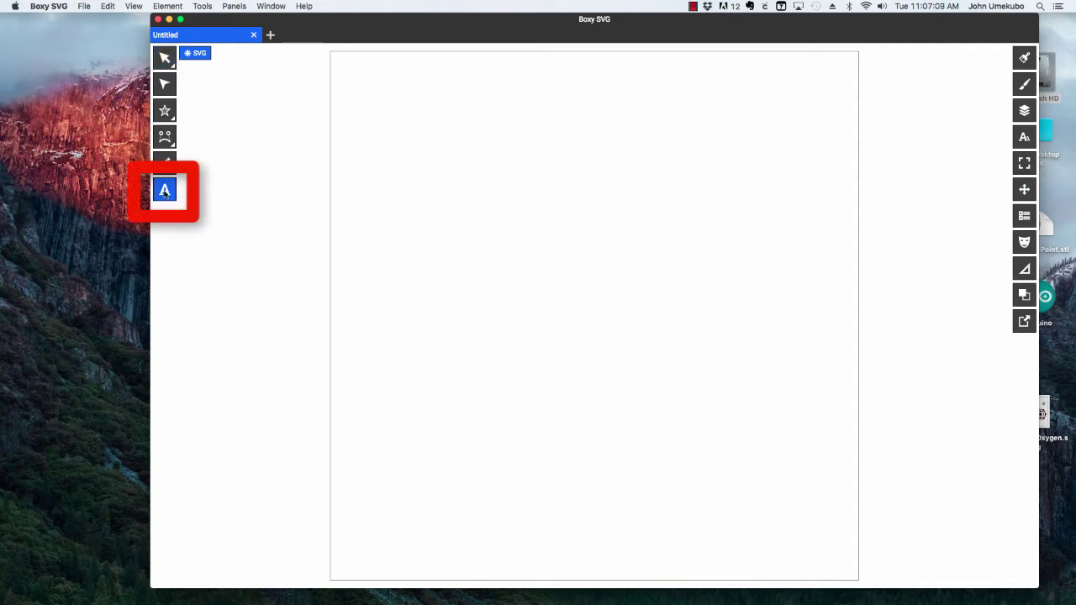
pyautogui.click(390, 158)
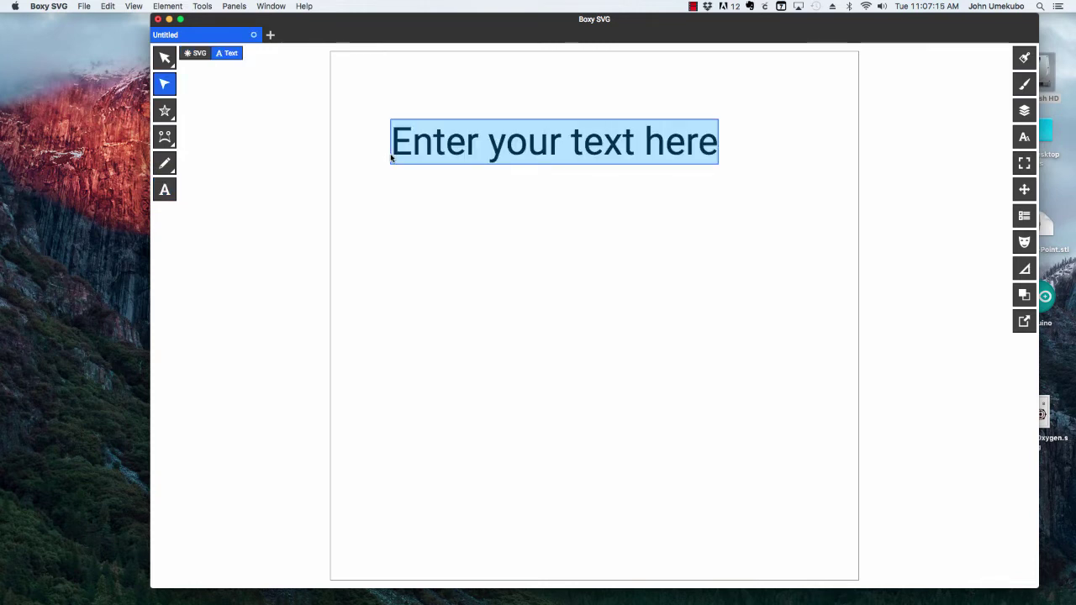
pyautogui.write('Oxygen')
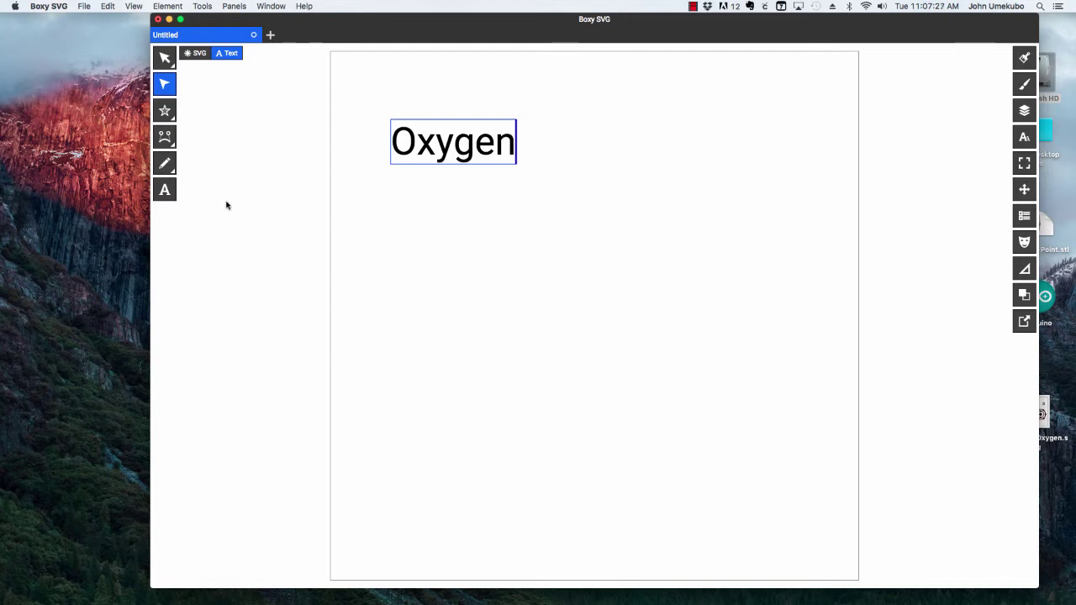
pyautogui.click(166, 191)
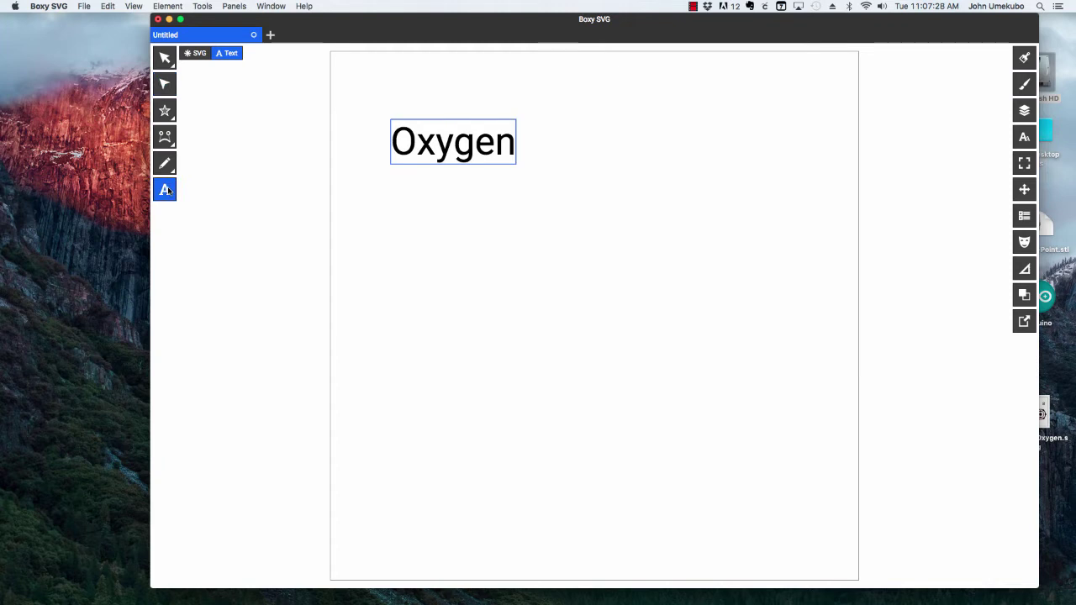
pyautogui.click(395, 509)
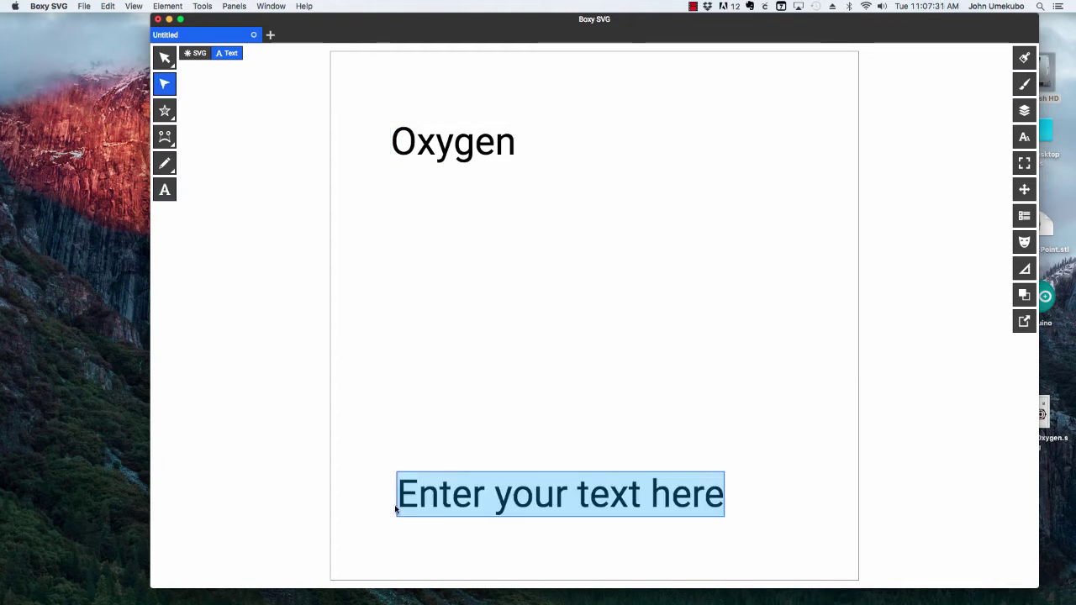
pyautogui.write('15.999')
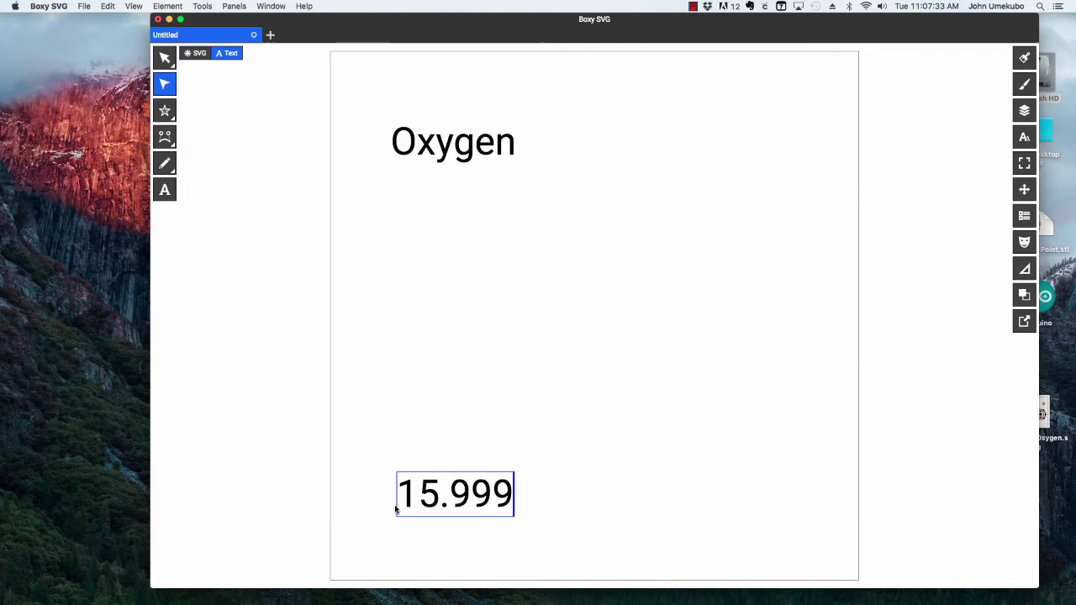
pyautogui.write('4 amu')
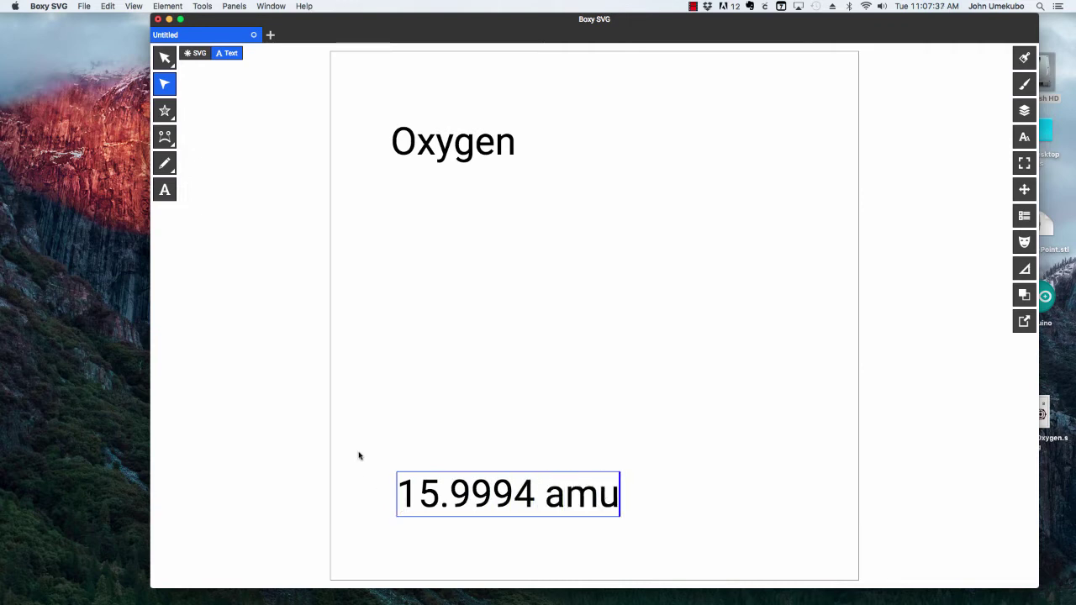
# - Add a '8' label at the top right and an 'O' label mid-page
pyautogui.click(157, 197)
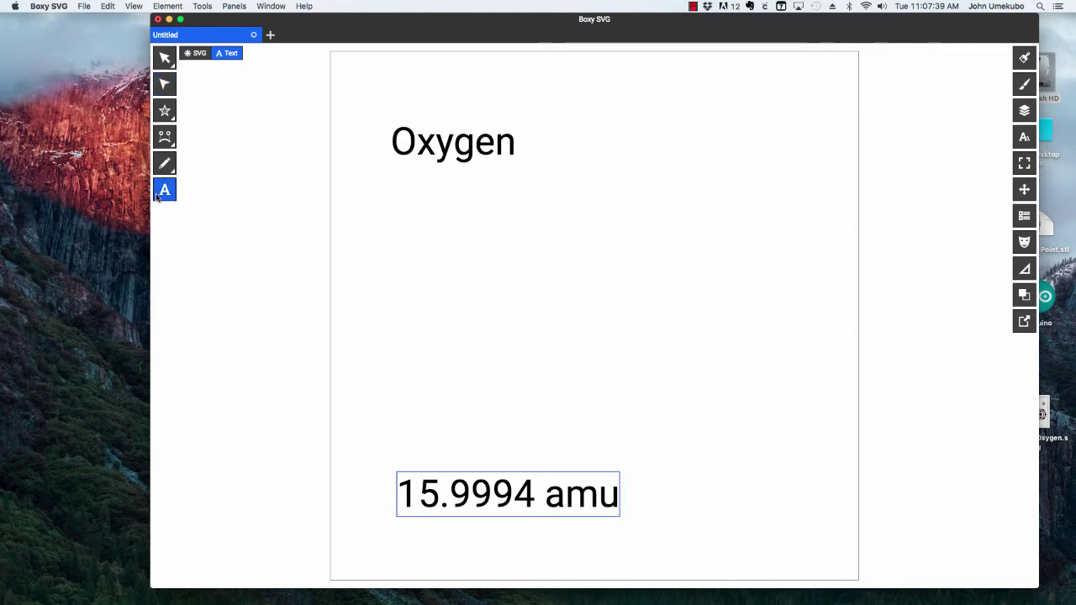
pyautogui.click(757, 99)
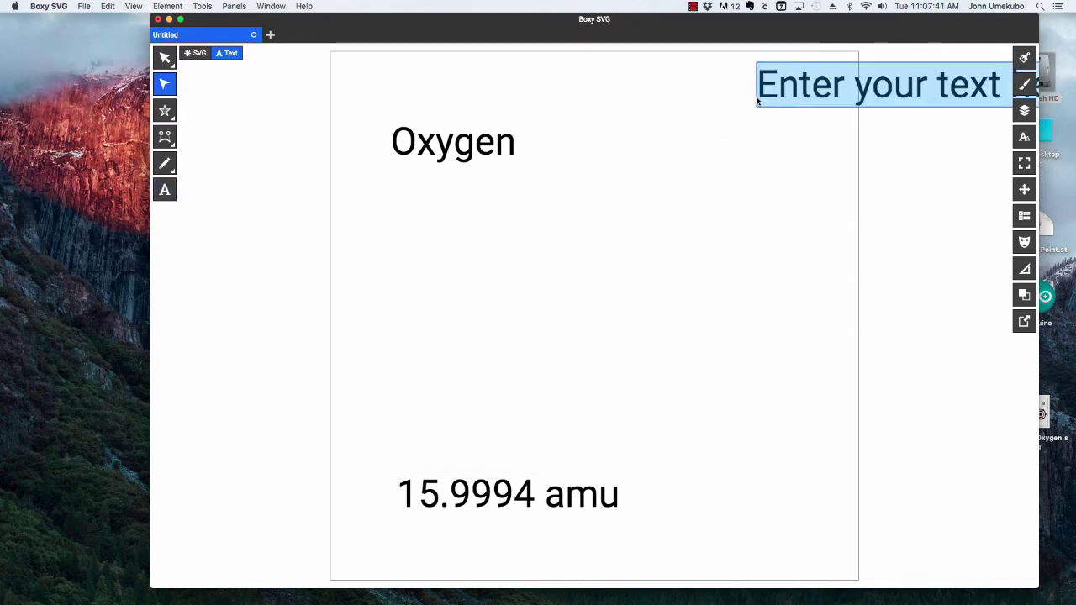
pyautogui.write('8')
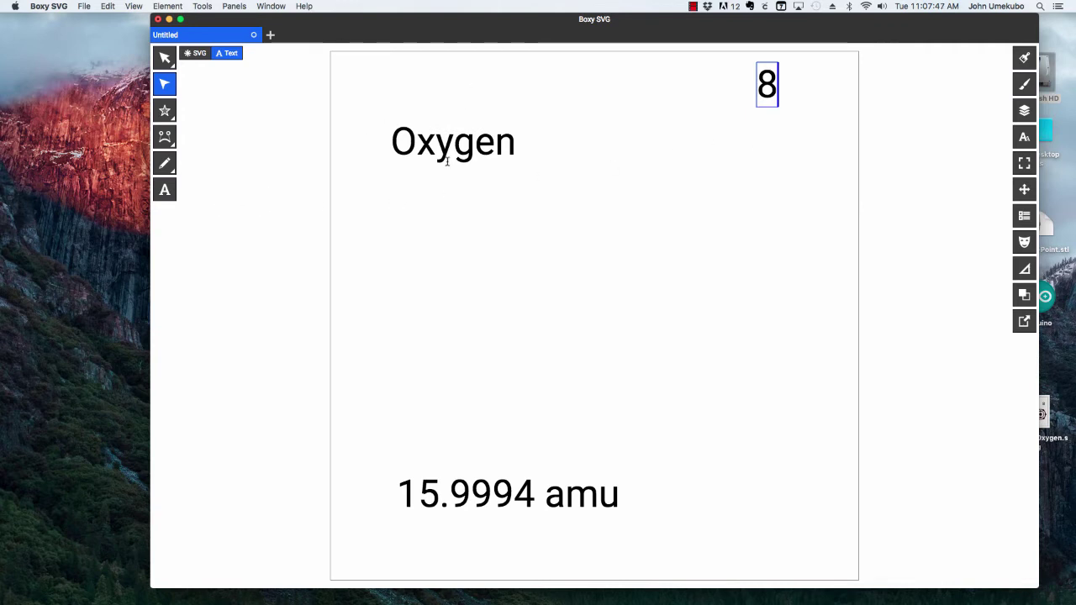
pyautogui.click(165, 190)
pyautogui.click(459, 277)
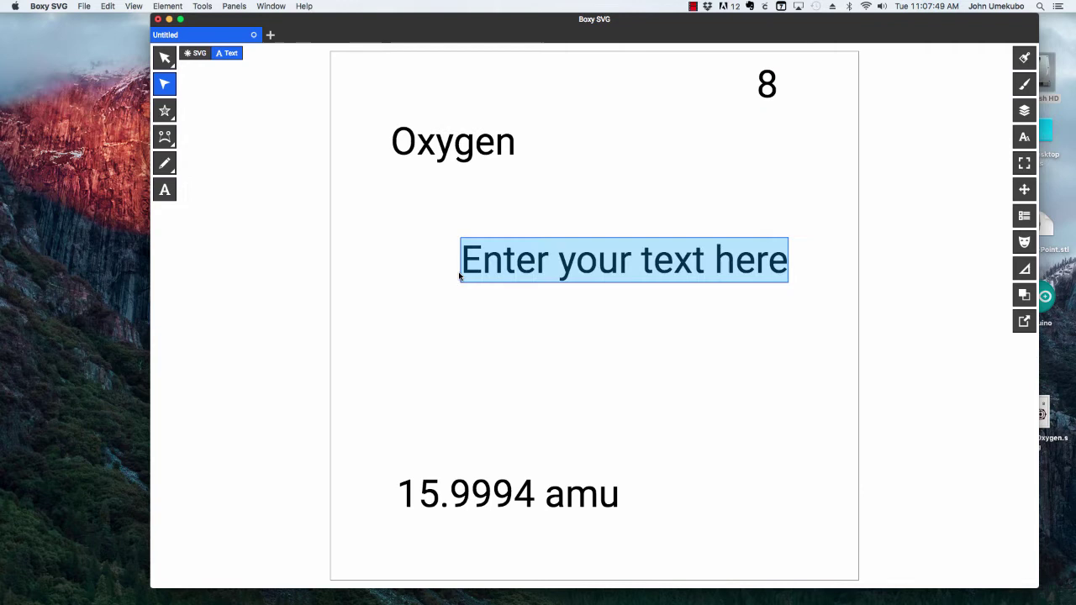
pyautogui.write('O')
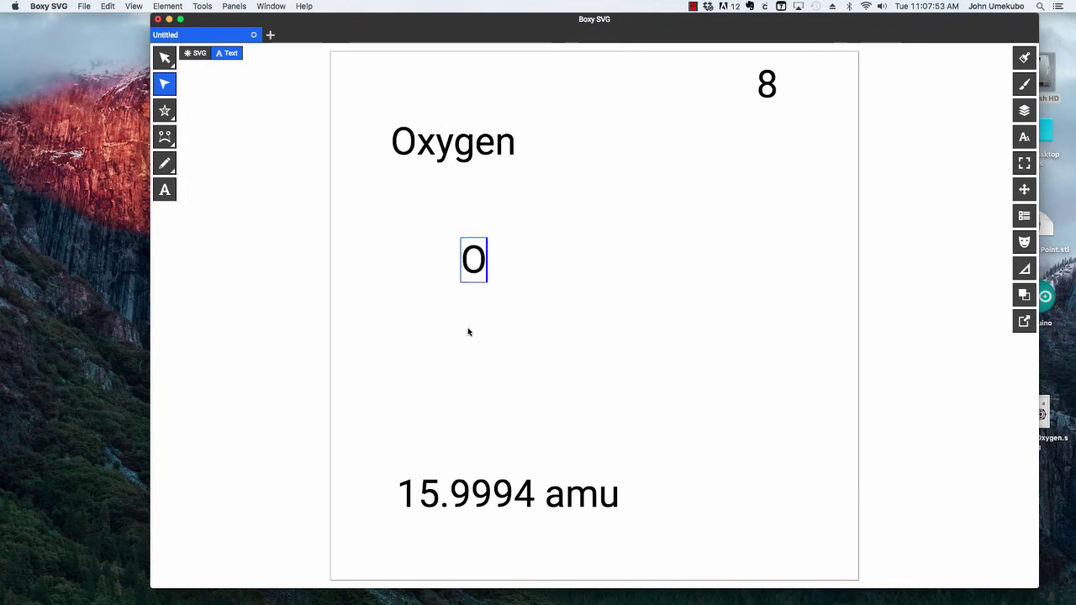
# - Move the O above Oxygen, nudge the 8 slightly, and enlarge the O
pyautogui.click(166, 60)
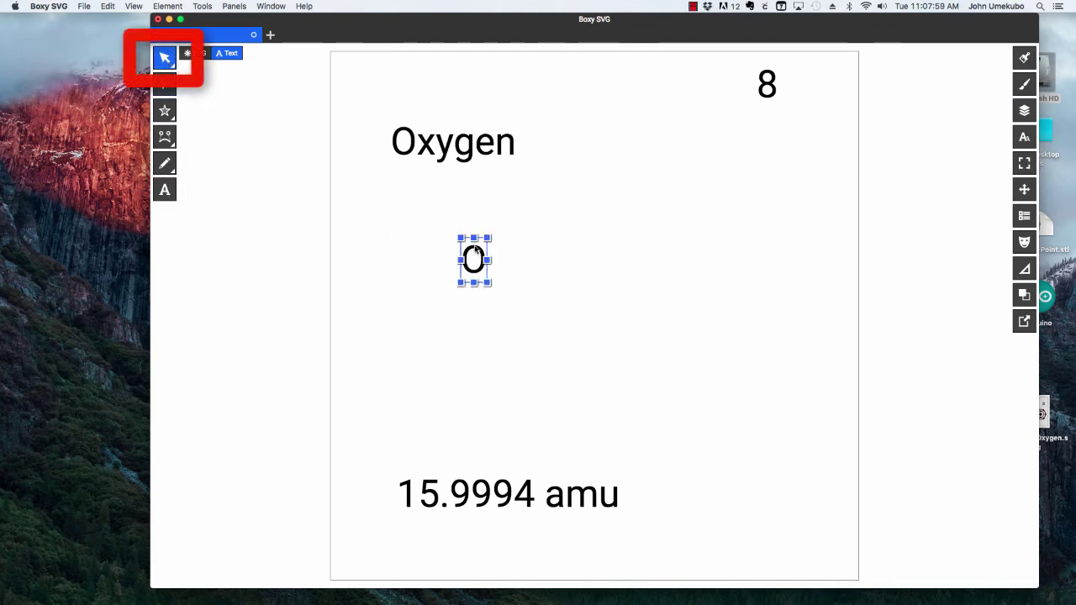
pyautogui.moveTo(476, 251); pyautogui.dragTo(434, 205)
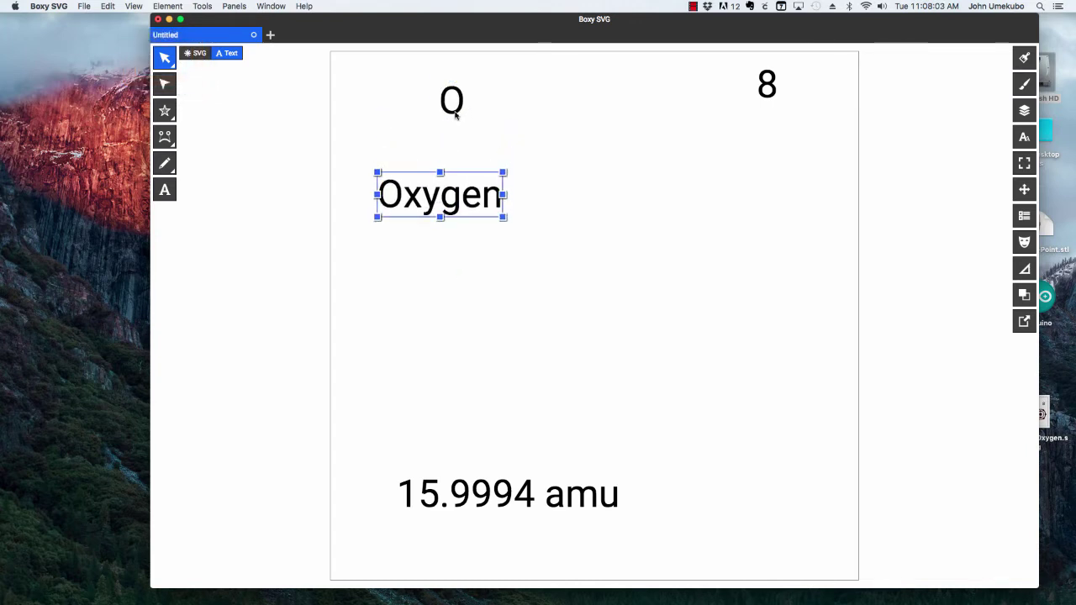
pyautogui.moveTo(460, 116); pyautogui.dragTo(453, 122)
pyautogui.moveTo(769, 95); pyautogui.dragTo(774, 108)
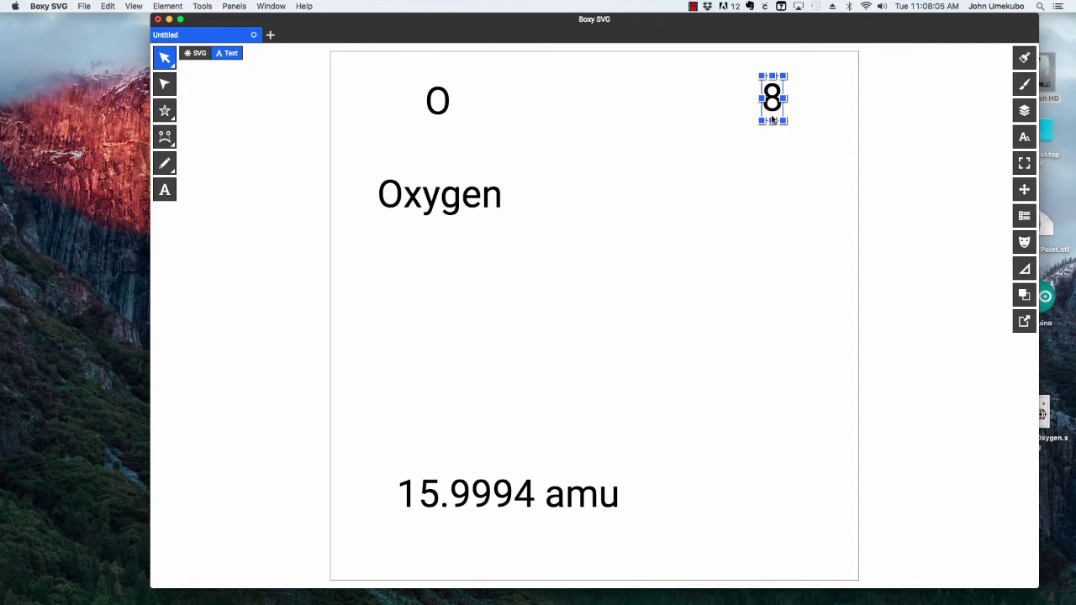
pyautogui.click(434, 110)
pyautogui.moveTo(452, 125)
pyautogui.mouseDown()
pyautogui.moveTo(486, 171)
pyautogui.moveTo(460, 138)
pyautogui.mouseUp()
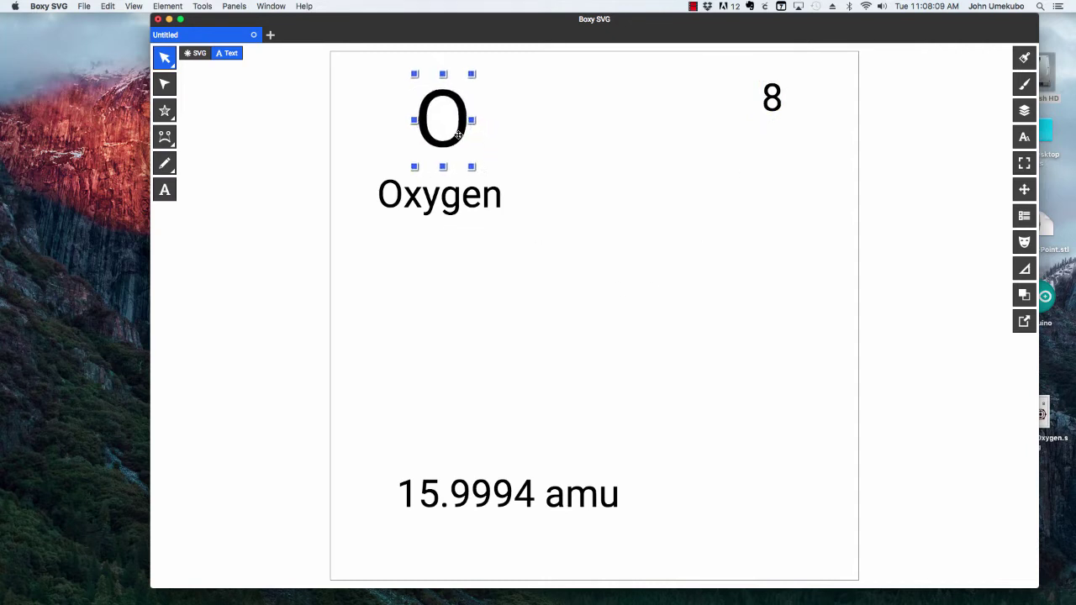
# - Enlarge the 8, 15.9994 amu and Oxygen labels, placing Oxygen just under the O
pyautogui.click(774, 112)
pyautogui.moveTo(783, 124); pyautogui.dragTo(803, 153)
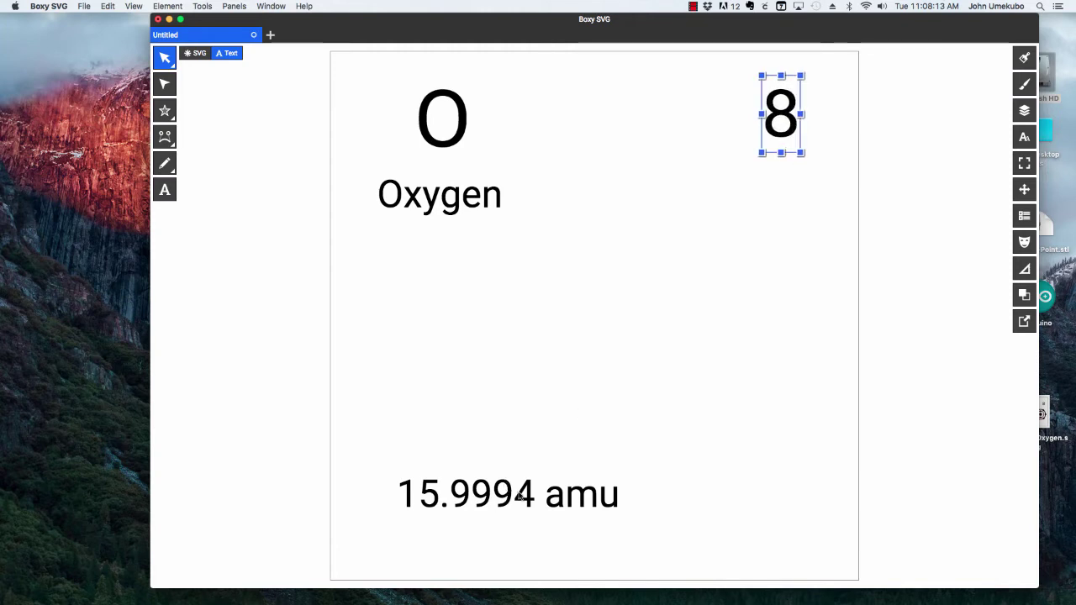
pyautogui.moveTo(521, 496); pyautogui.dragTo(521, 533)
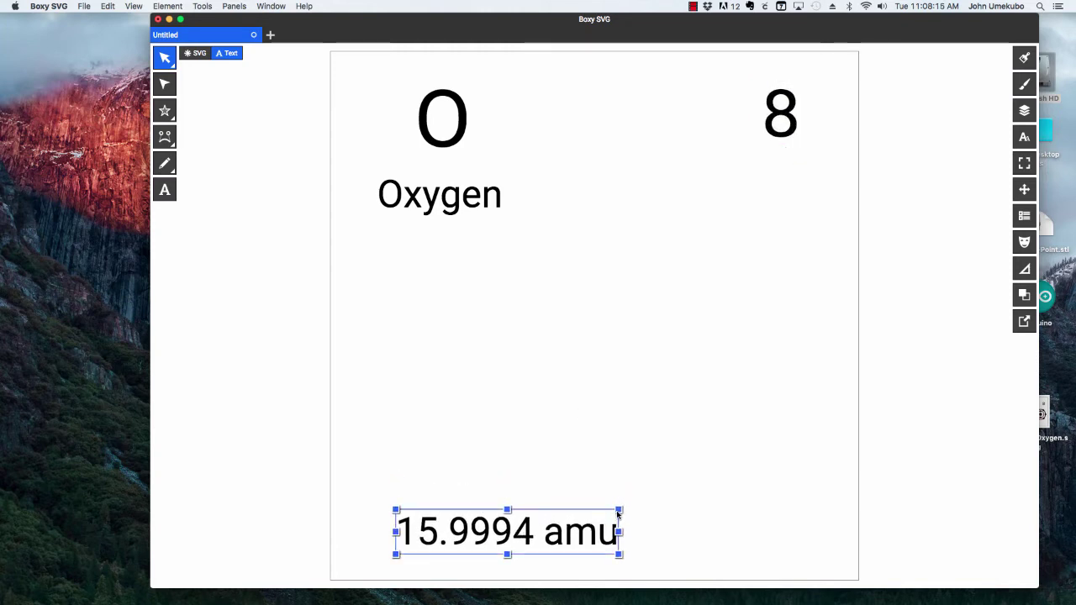
pyautogui.moveTo(620, 511); pyautogui.dragTo(651, 502)
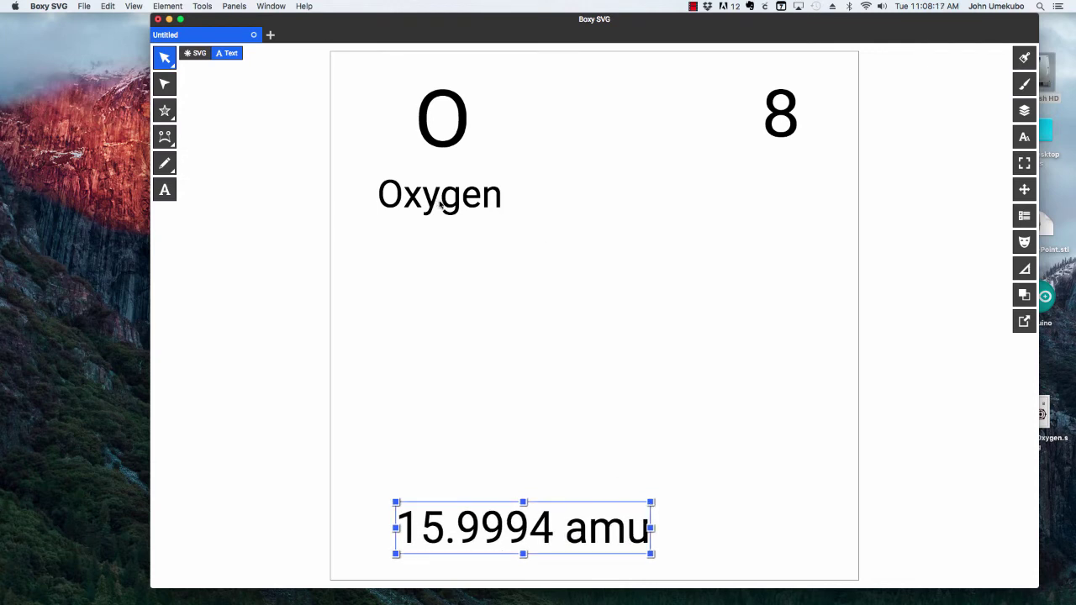
pyautogui.moveTo(438, 194); pyautogui.dragTo(422, 169)
pyautogui.moveTo(487, 200); pyautogui.dragTo(530, 220)
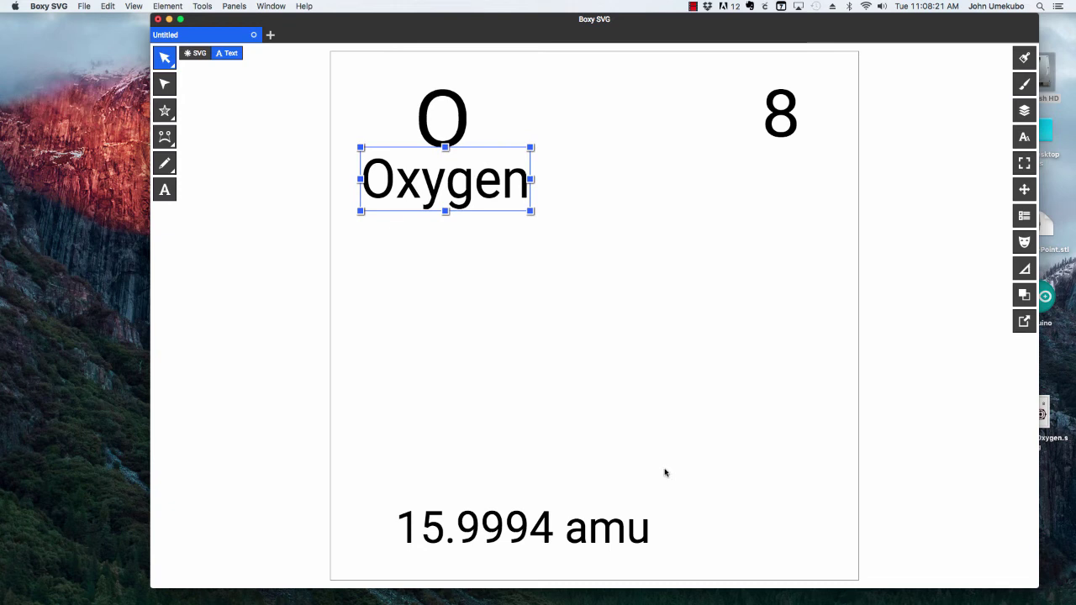
pyautogui.click(881, 377)
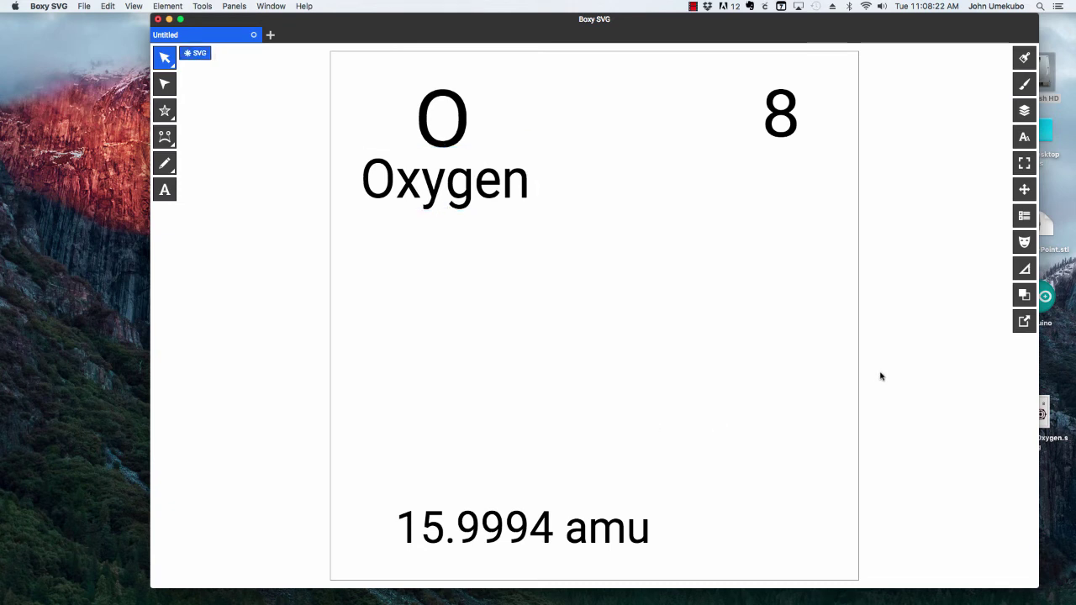
# - Draw two large grey circles side by side between Oxygen and 15.9994 amu
pyautogui.click(172, 120)
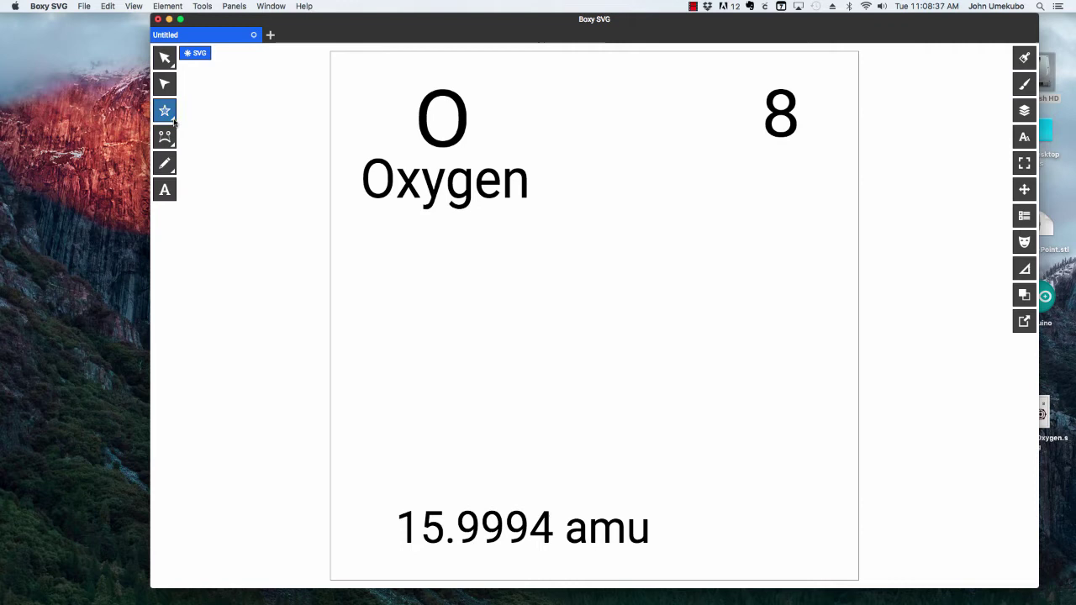
pyautogui.click(173, 121)
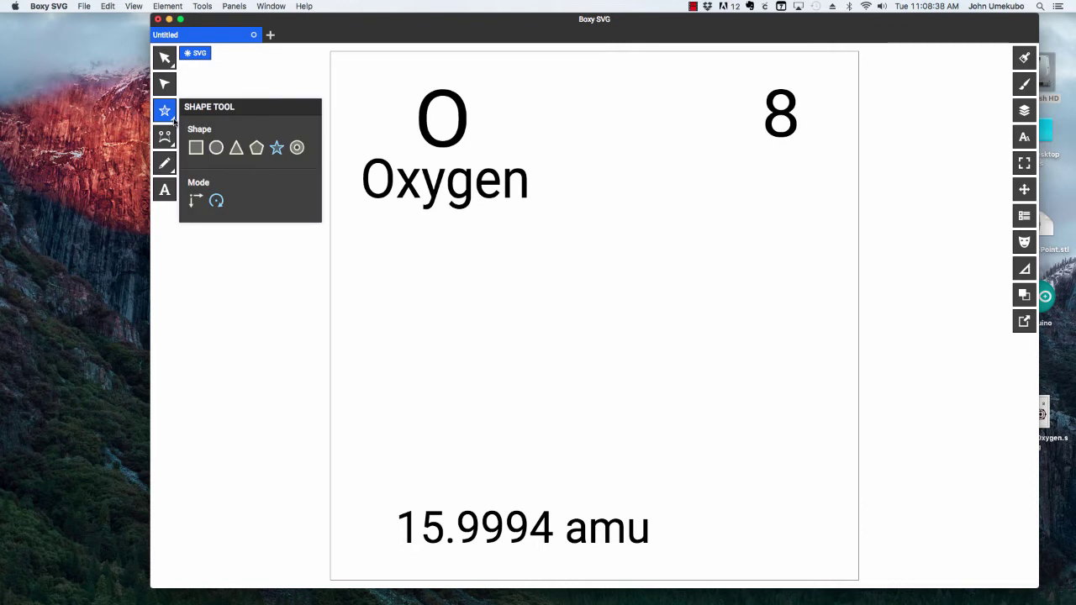
pyautogui.click(216, 149)
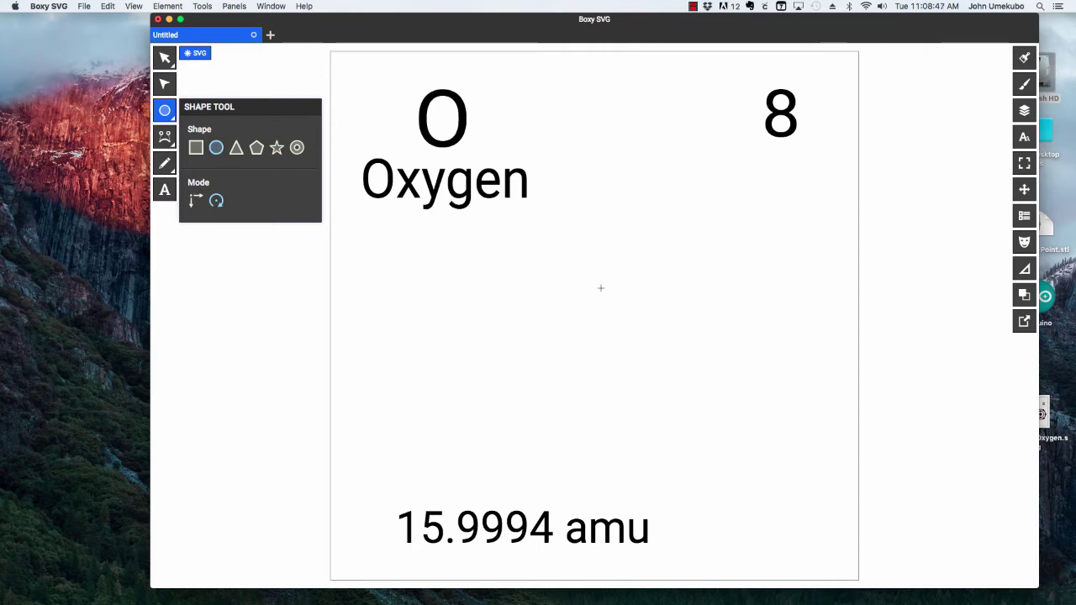
pyautogui.moveTo(579, 269)
pyautogui.mouseDown()
pyautogui.moveTo(641, 341)
pyautogui.moveTo(749, 420)
pyautogui.moveTo(803, 484)
pyautogui.mouseUp()
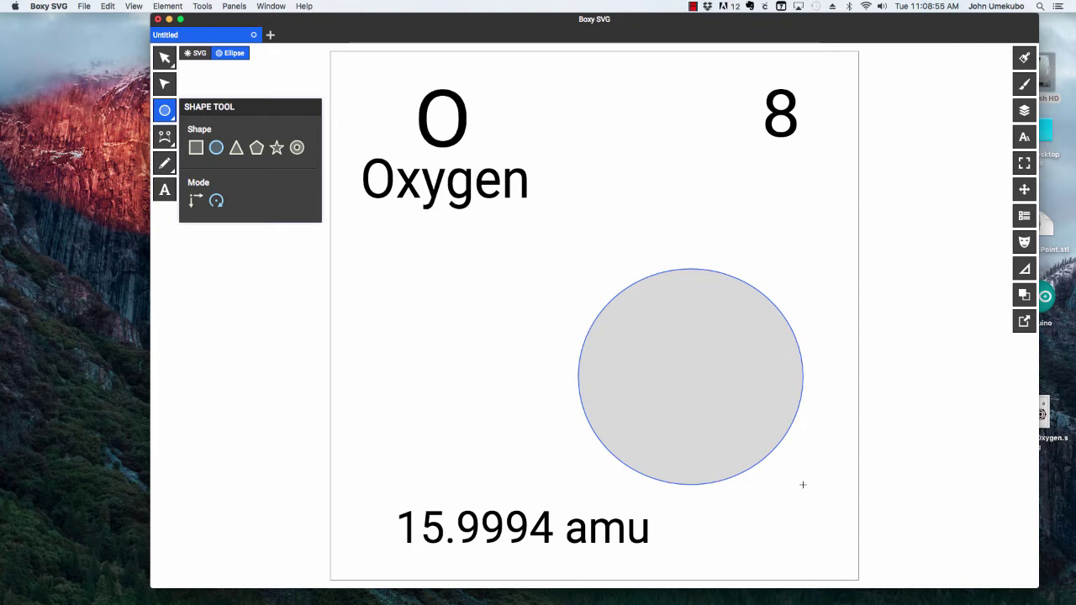
pyautogui.moveTo(803, 484)
pyautogui.mouseDown()
pyautogui.moveTo(698, 425)
pyautogui.moveTo(768, 483)
pyautogui.moveTo(778, 475)
pyautogui.moveTo(672, 383)
pyautogui.moveTo(766, 463)
pyautogui.moveTo(665, 375)
pyautogui.moveTo(835, 507)
pyautogui.mouseUp()
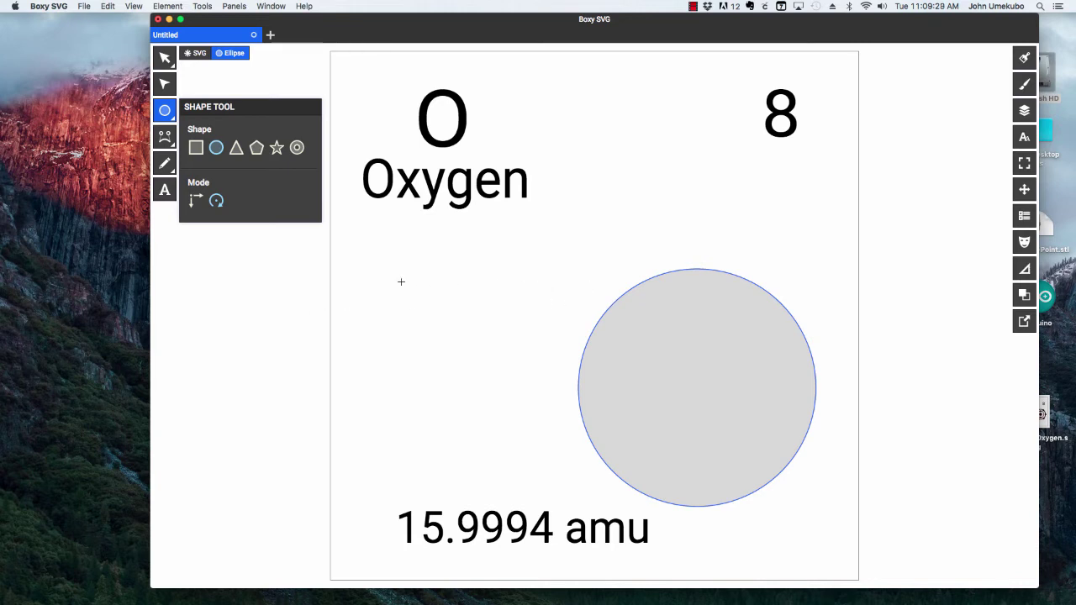
pyautogui.moveTo(378, 281)
pyautogui.mouseDown()
pyautogui.moveTo(490, 375)
pyautogui.moveTo(593, 500)
pyautogui.mouseUp()
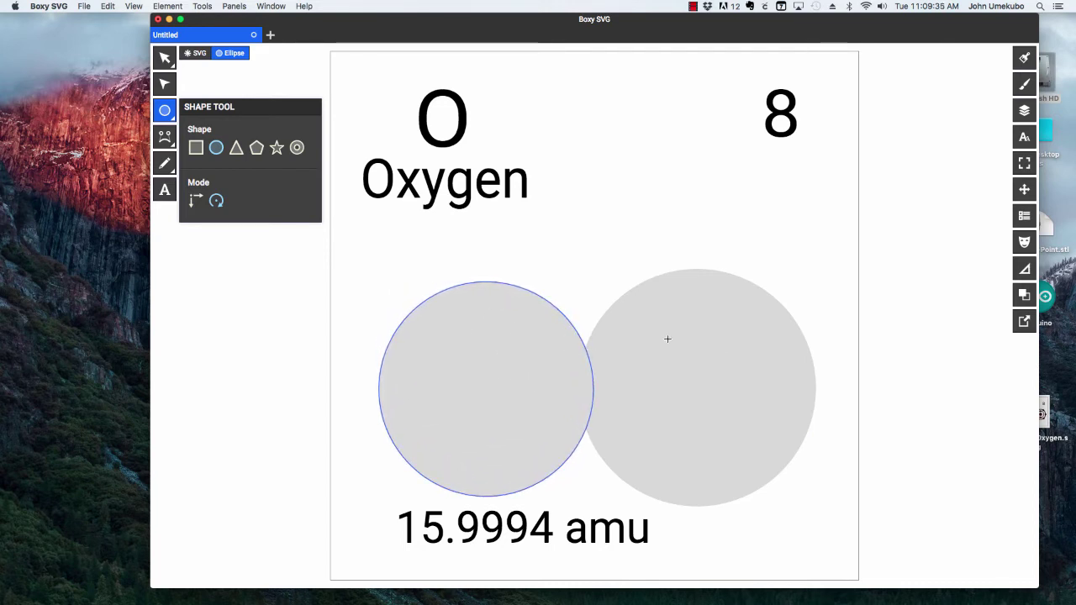
# - Fill the left circle red and move it over the grey circle
pyautogui.click(1024, 58)
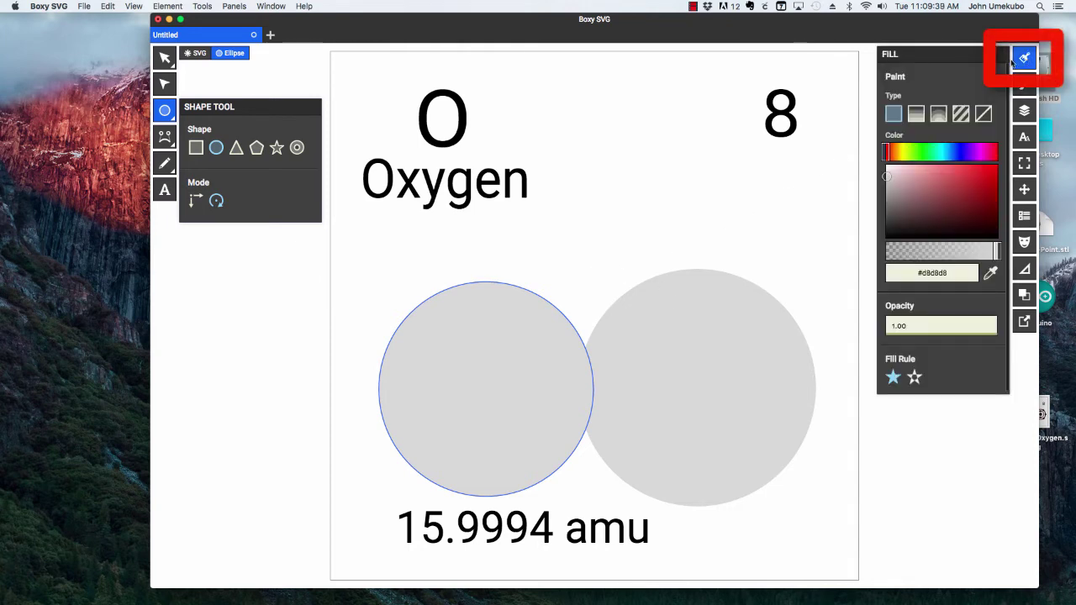
pyautogui.click(996, 171)
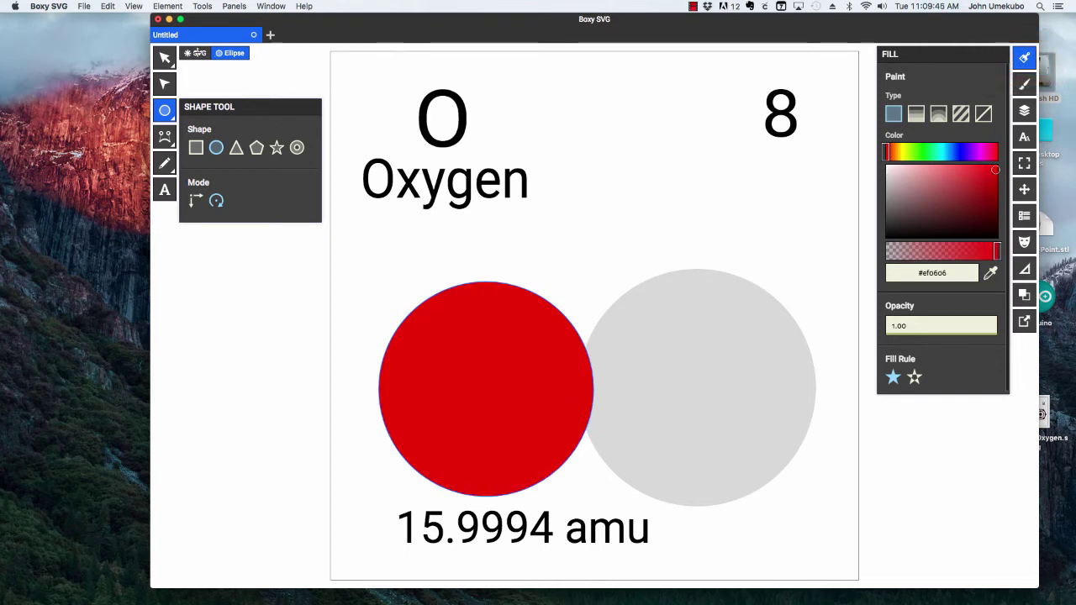
pyautogui.click(166, 58)
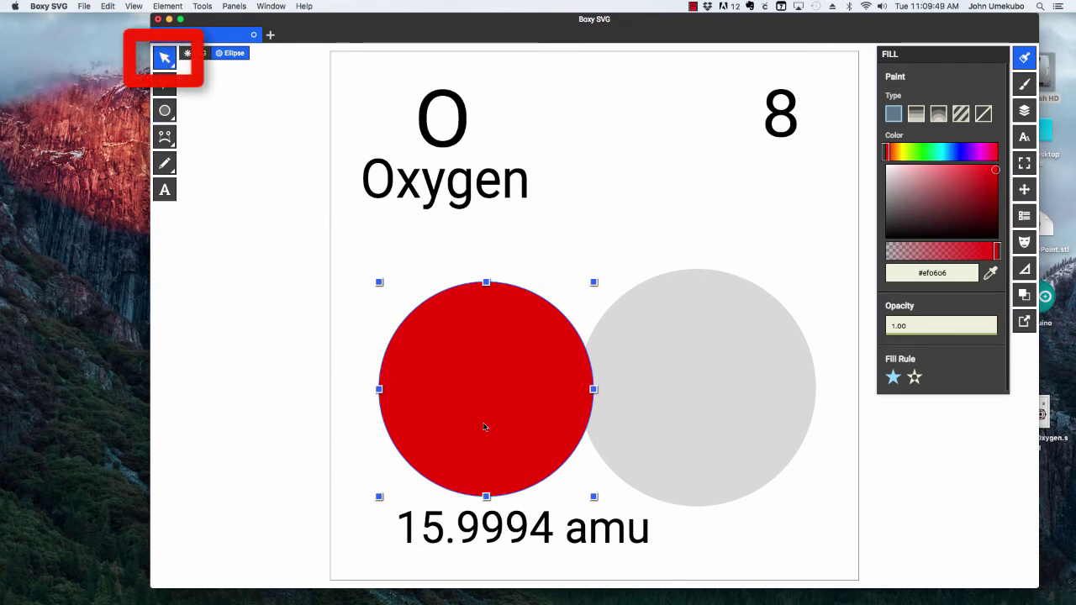
pyautogui.moveTo(484, 427); pyautogui.dragTo(685, 421)
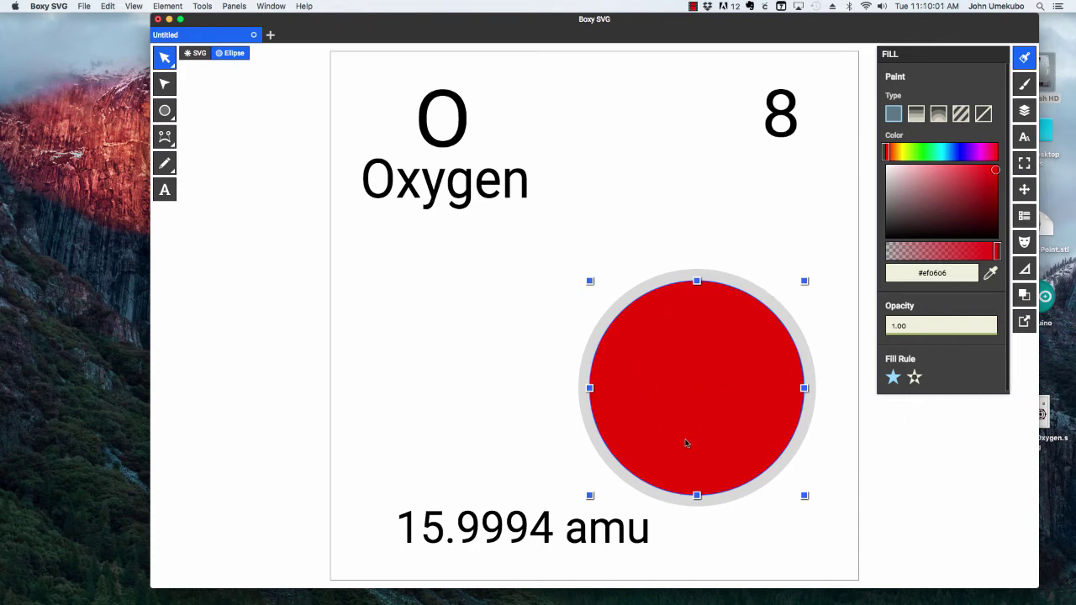
# - Select both circles and align their centres, leaving a thin grey rim
pyautogui.click(530, 281)
pyautogui.moveTo(527, 246); pyautogui.dragTo(843, 515)
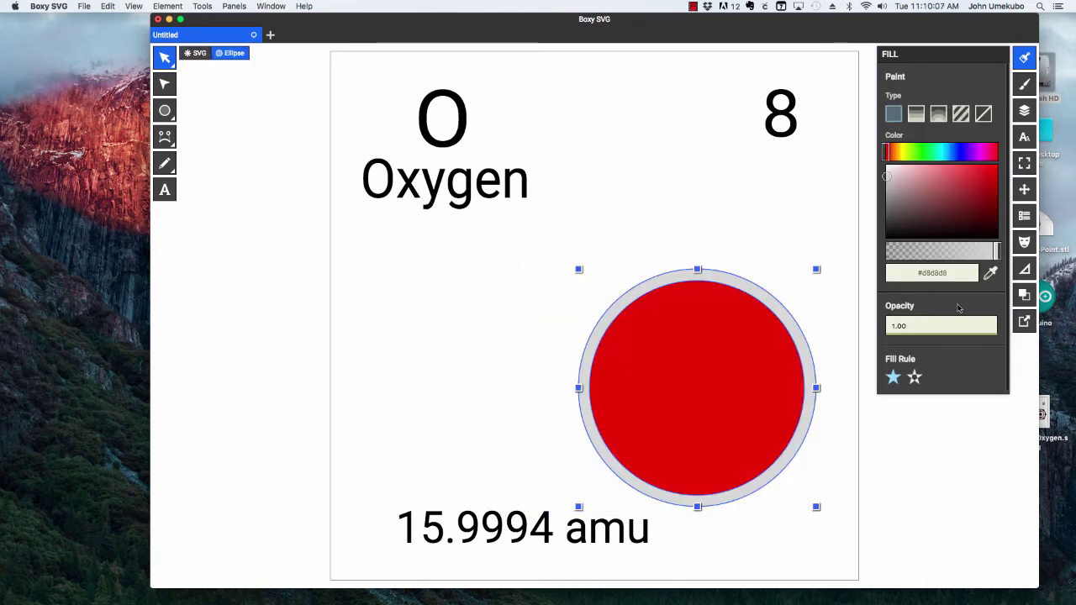
pyautogui.click(1024, 189)
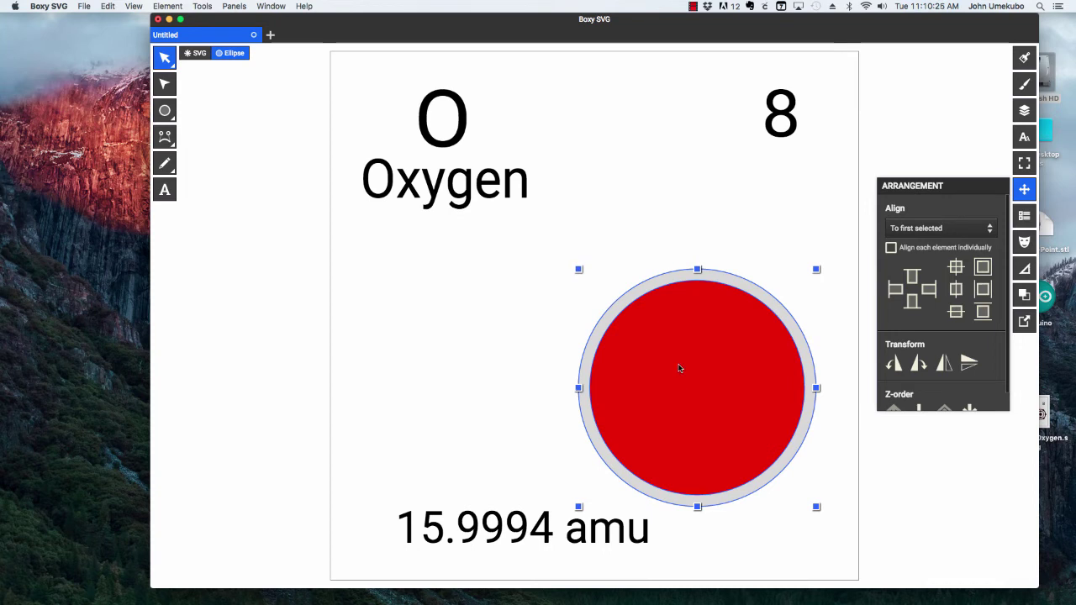
pyautogui.moveTo(679, 368); pyautogui.dragTo(605, 345)
pyautogui.click(432, 312)
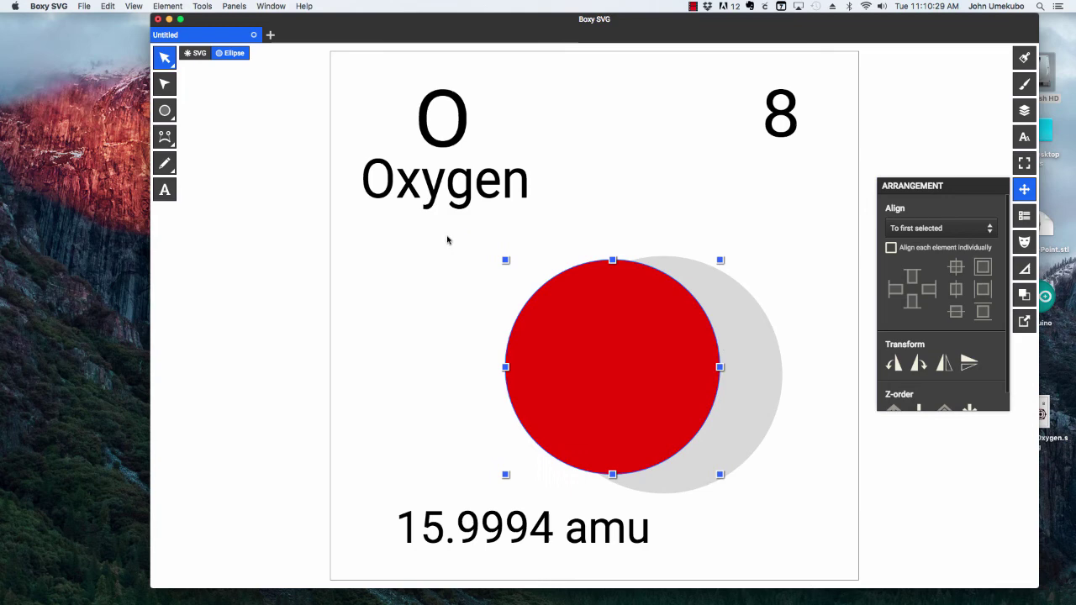
pyautogui.moveTo(447, 239); pyautogui.dragTo(813, 500)
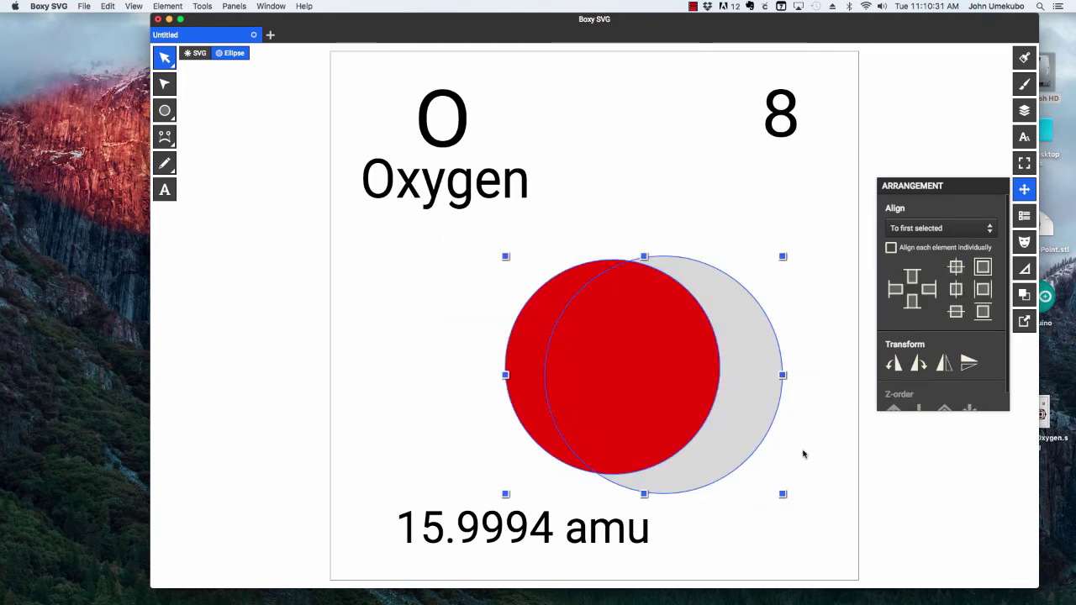
pyautogui.click(955, 268)
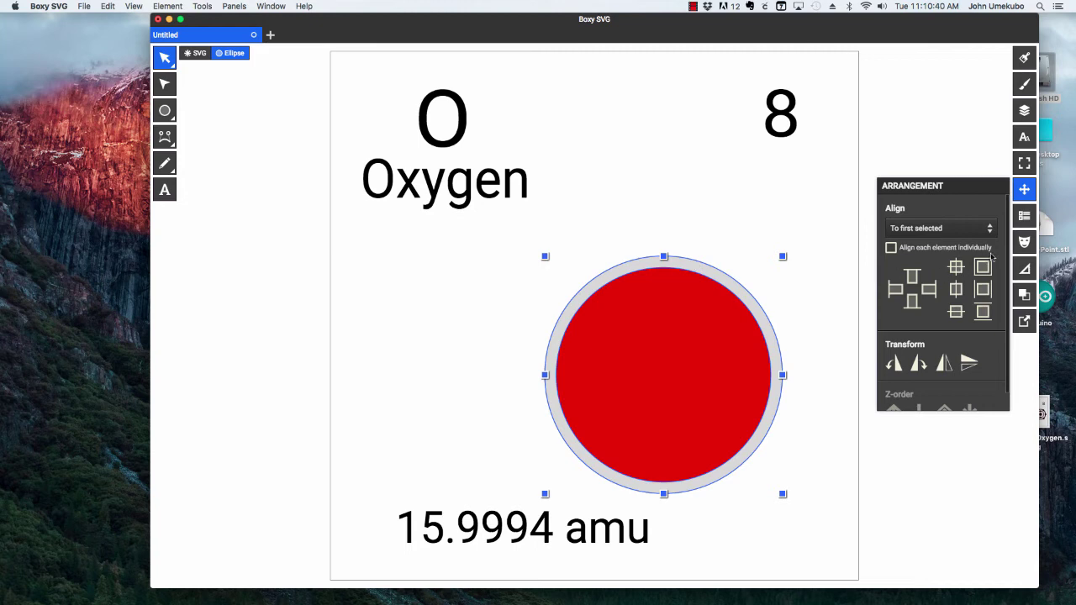
# - Subtract the red circle from the grey one and nudge the resulting ring right
pyautogui.click(1025, 293)
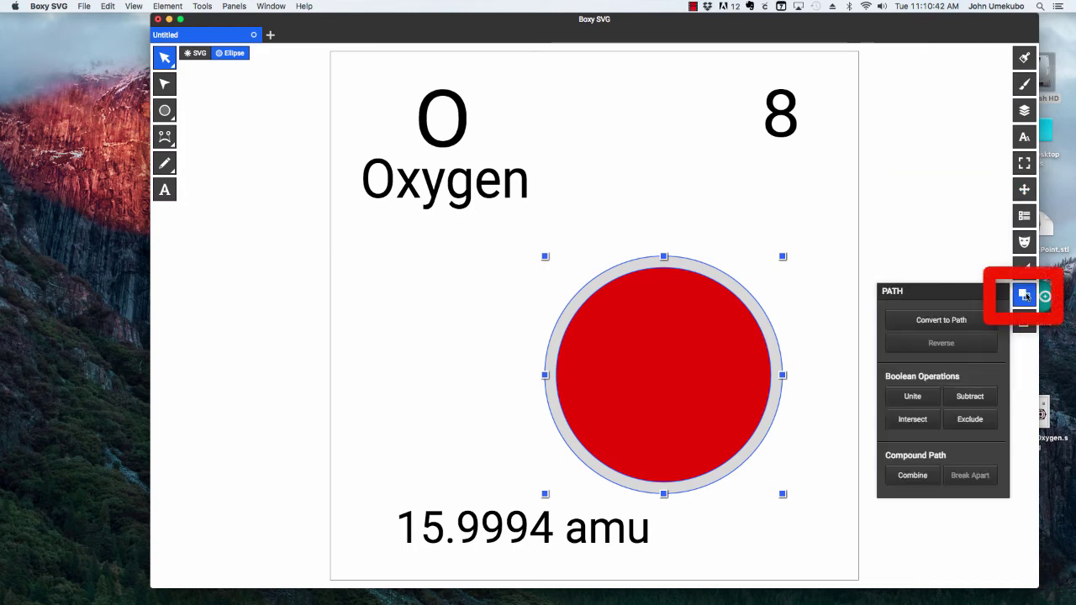
pyautogui.click(970, 399)
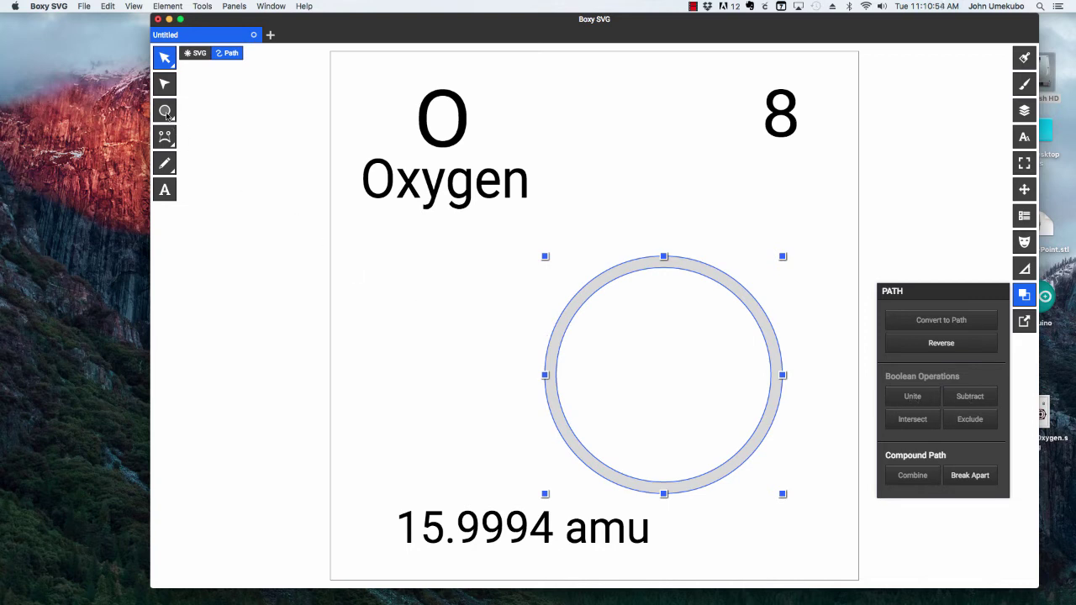
pyautogui.moveTo(690, 261); pyautogui.dragTo(709, 256)
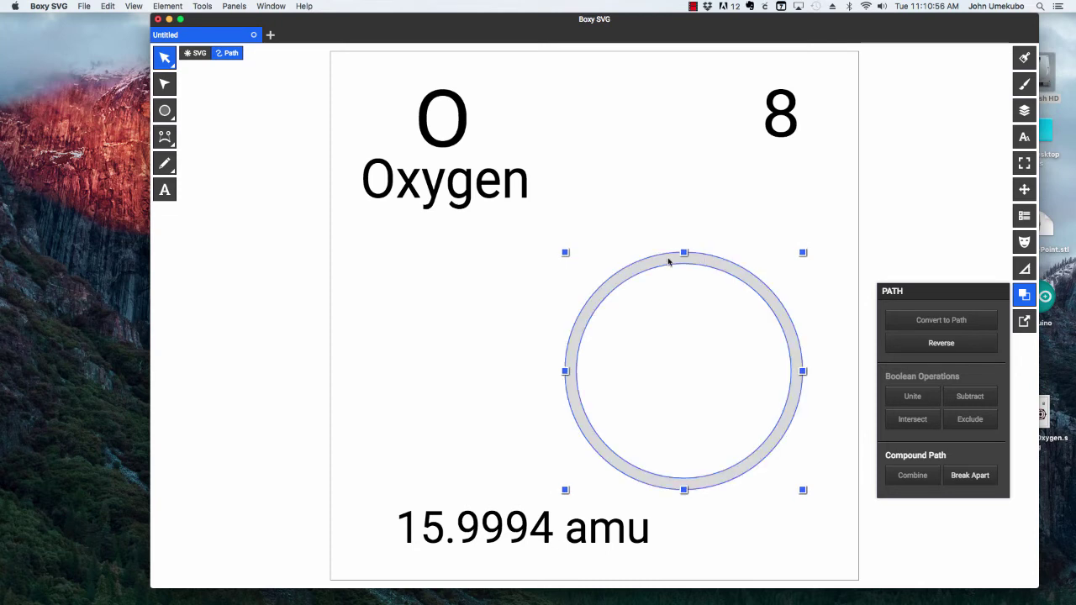
# - Draw a circle left of the ring and a slightly smaller circle over it
pyautogui.press('e')
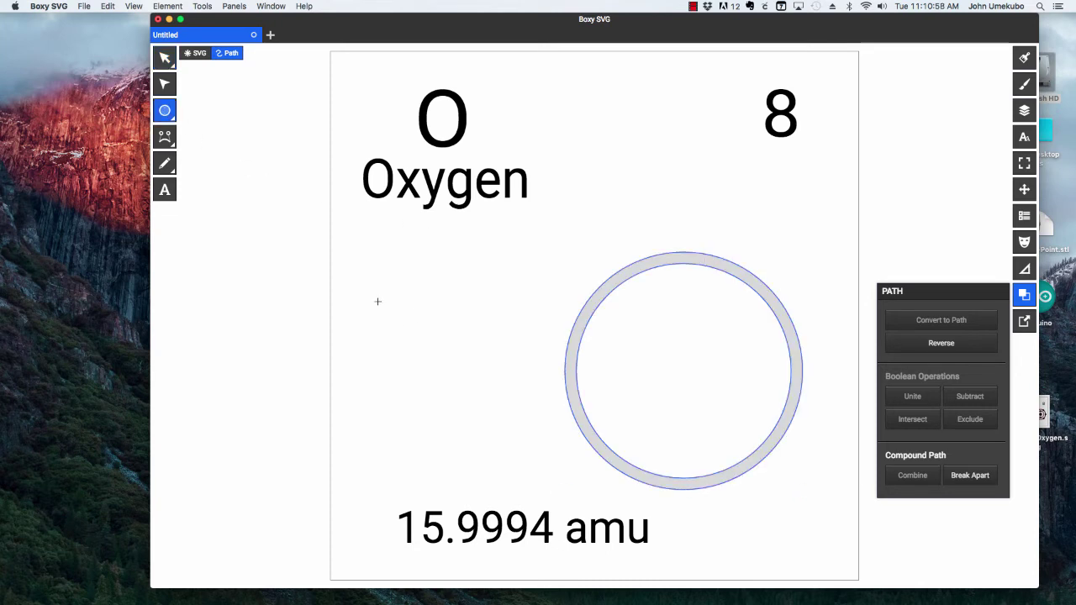
pyautogui.moveTo(378, 301); pyautogui.dragTo(542, 455)
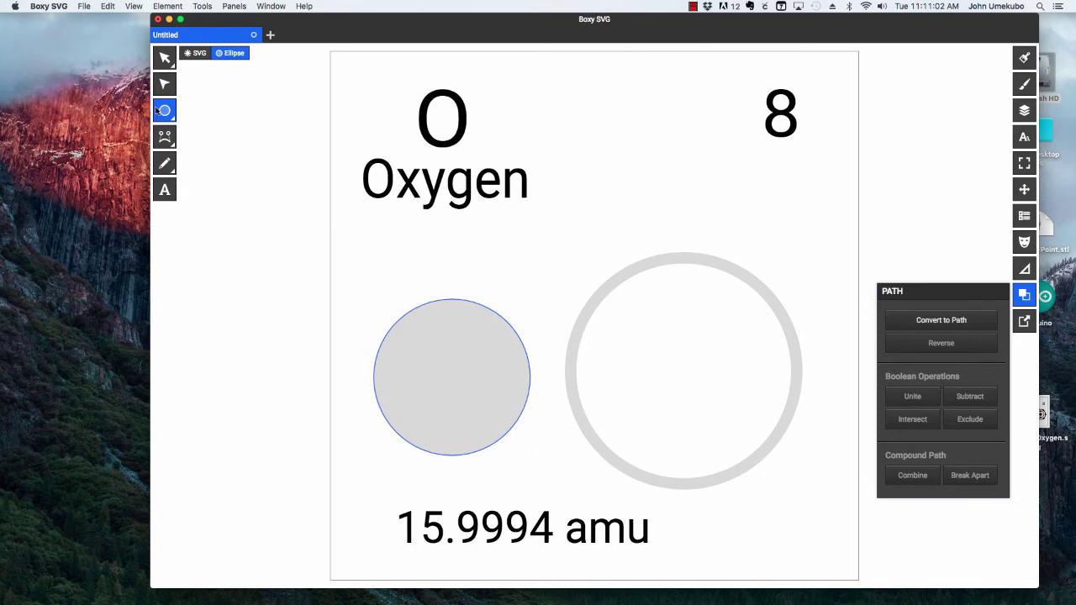
pyautogui.moveTo(362, 306); pyautogui.dragTo(505, 441)
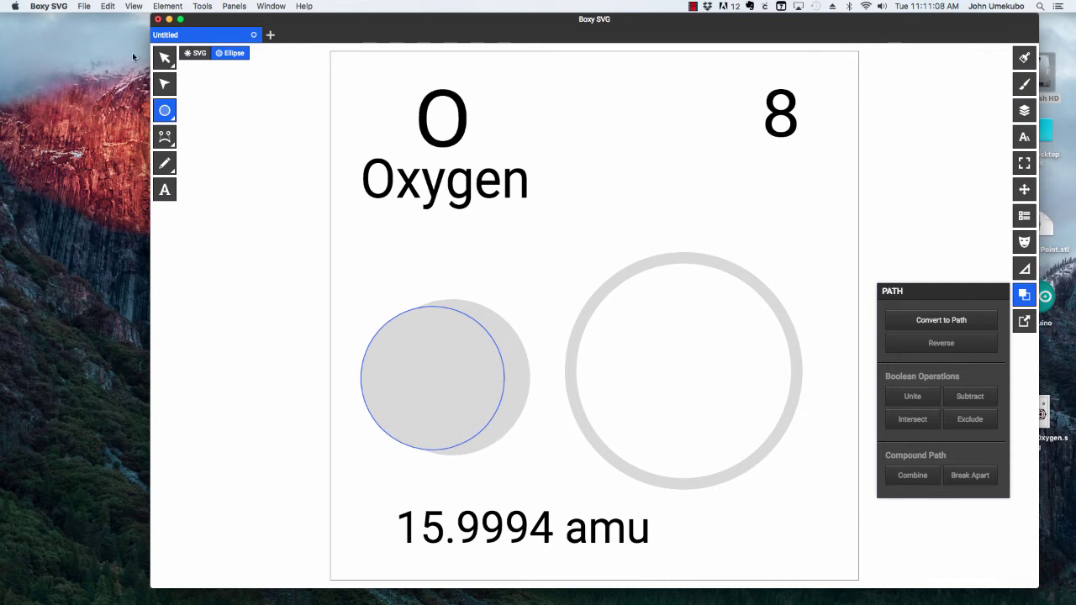
# - Fill the smaller circle red and centre it within the grey circle
pyautogui.press('v')
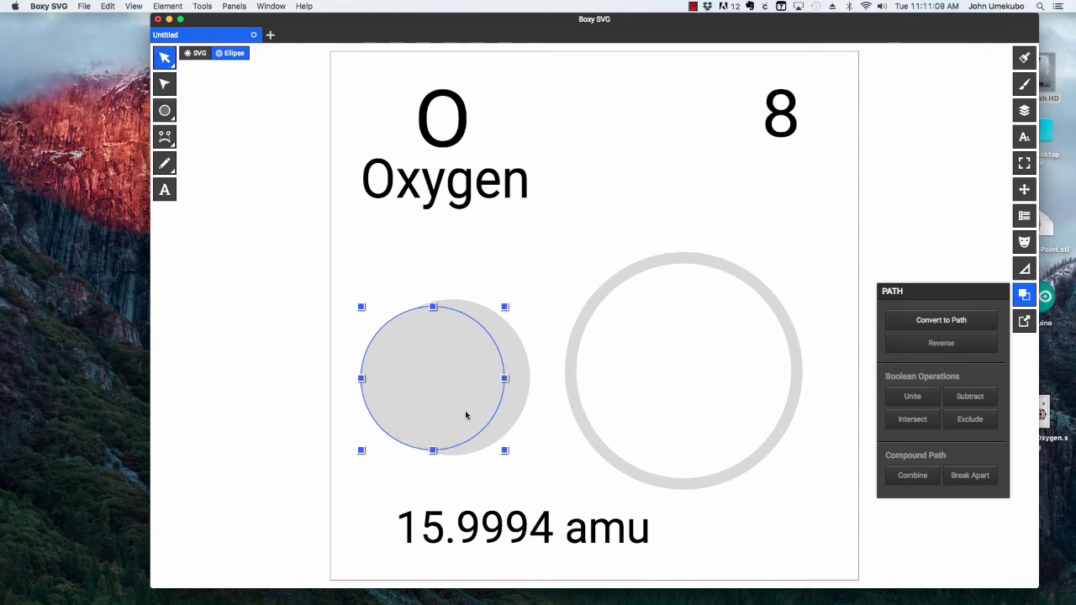
pyautogui.click(1025, 57)
pyautogui.click(992, 173)
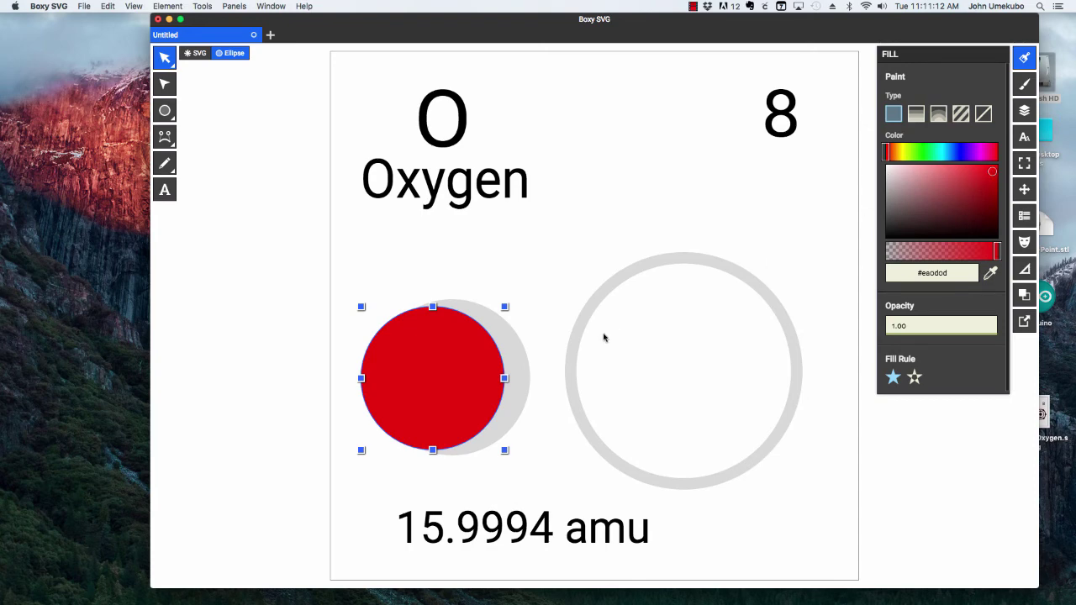
pyautogui.moveTo(331, 281); pyautogui.dragTo(548, 473)
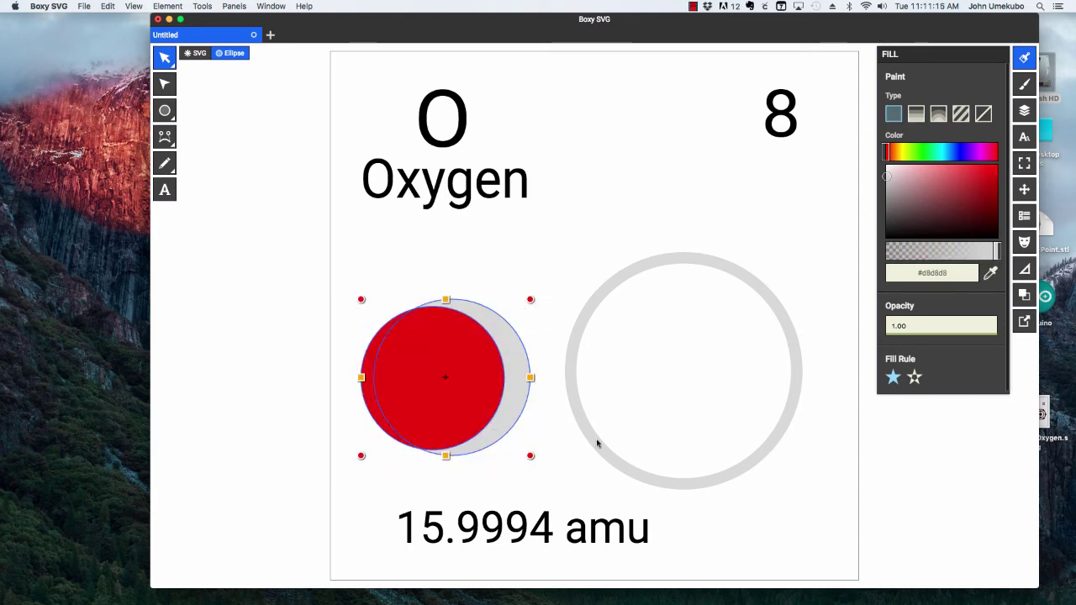
pyautogui.click(1025, 190)
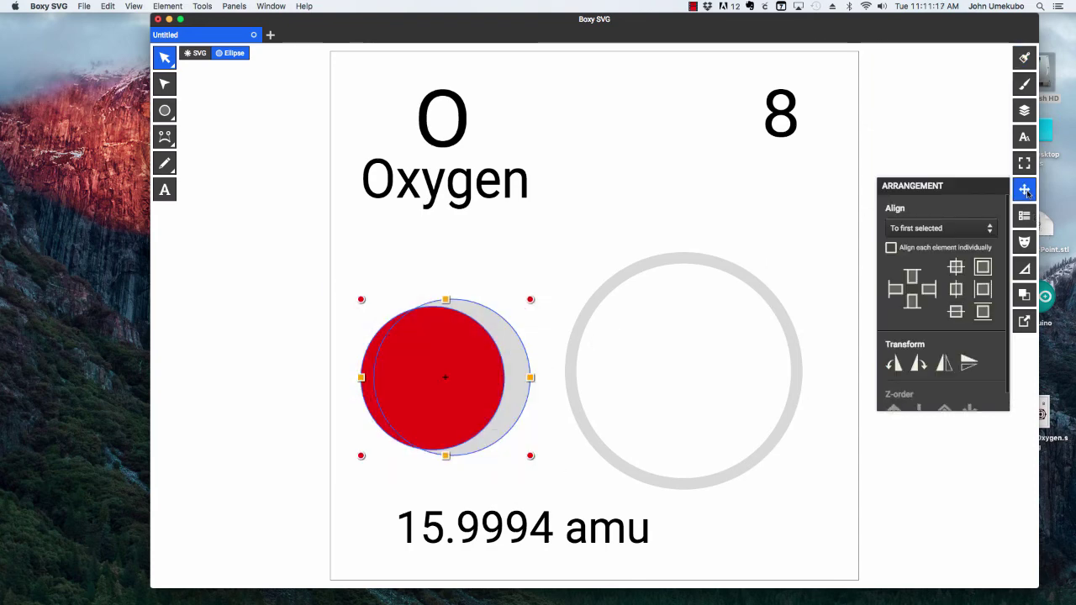
pyautogui.click(956, 267)
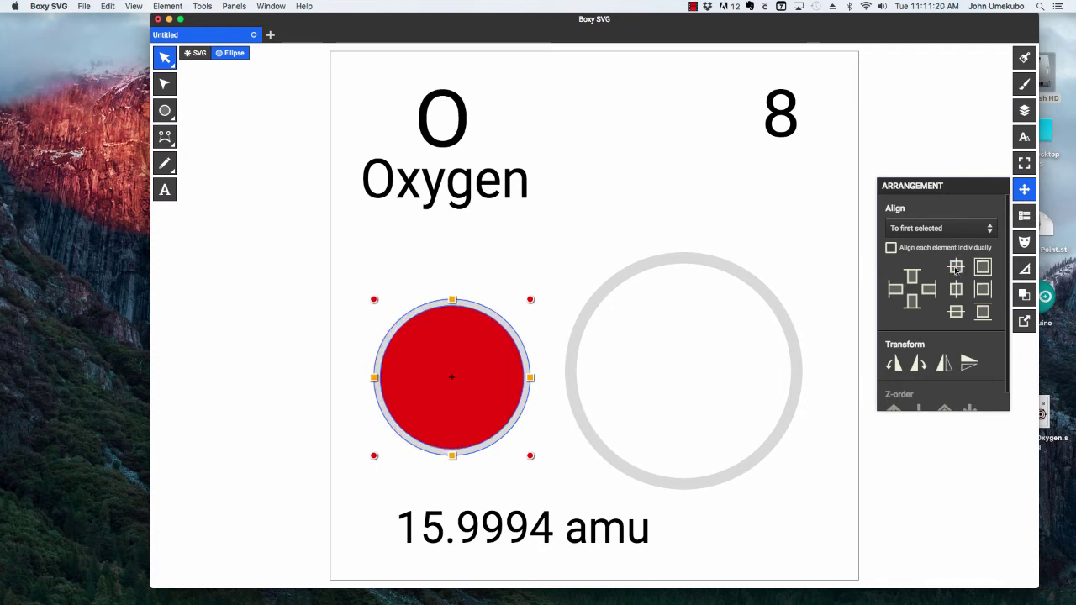
# - Subtract the small red circle to make a thin ring and move it into the large ring
pyautogui.click(1023, 294)
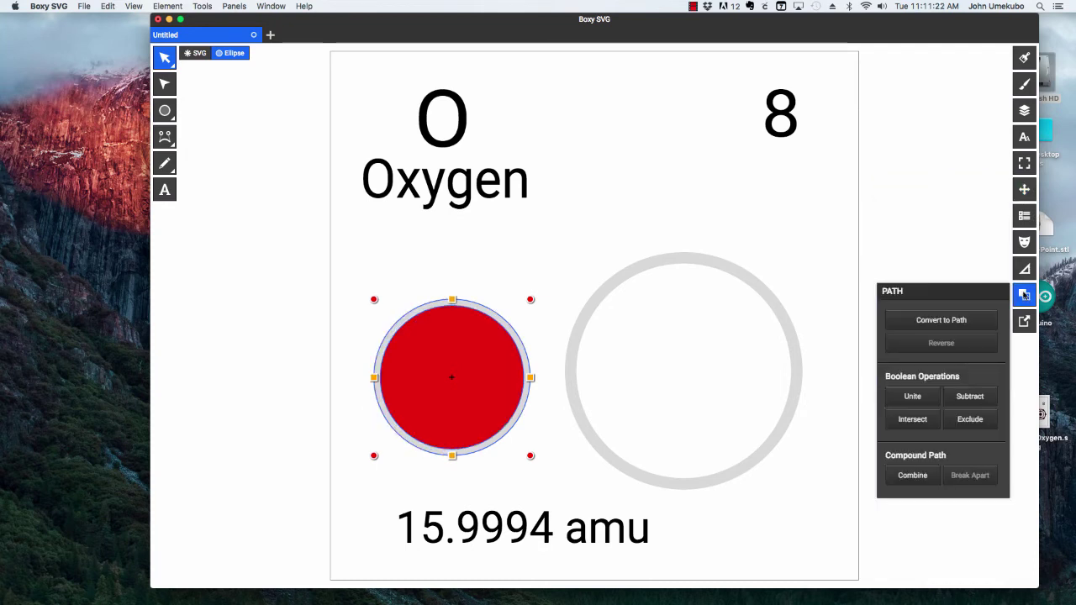
pyautogui.click(971, 397)
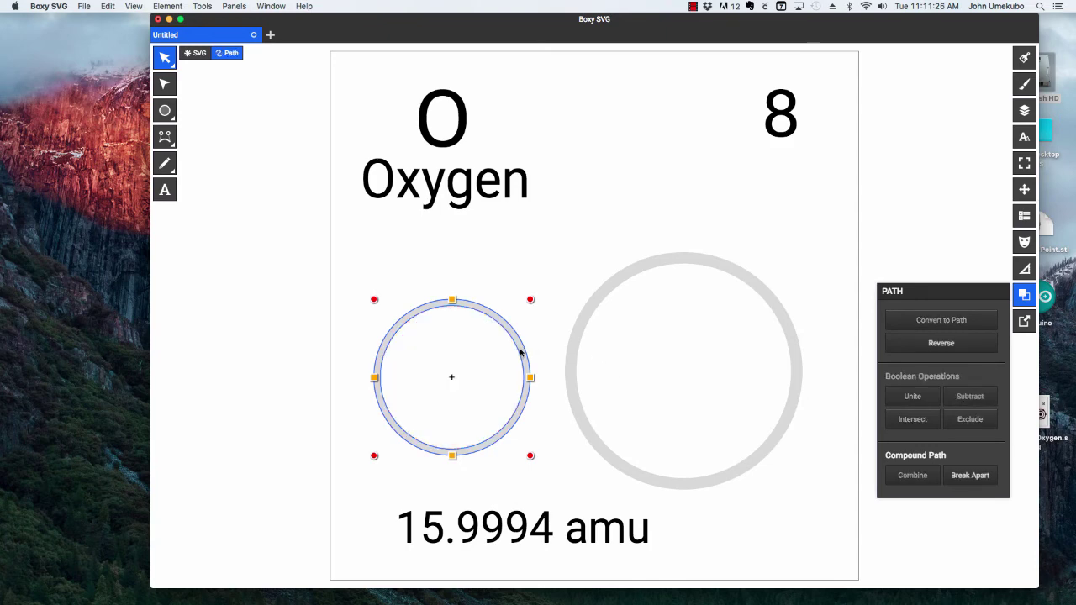
pyautogui.moveTo(523, 349); pyautogui.dragTo(753, 342)
# - Align the centres of both rings so they are concentric, then deselect
pyautogui.moveTo(526, 236); pyautogui.dragTo(829, 499)
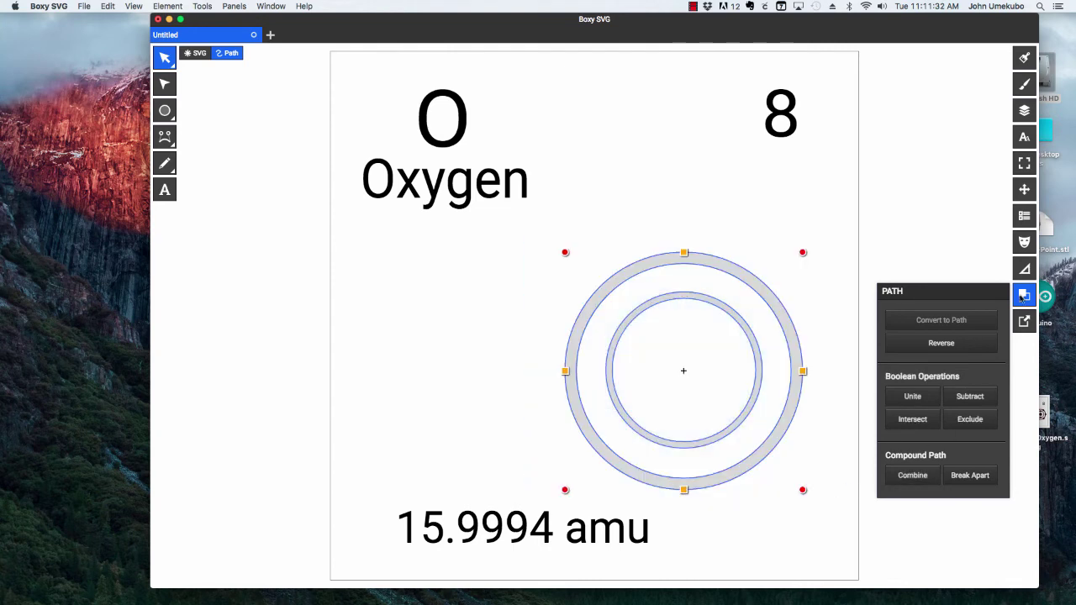
pyautogui.click(1023, 191)
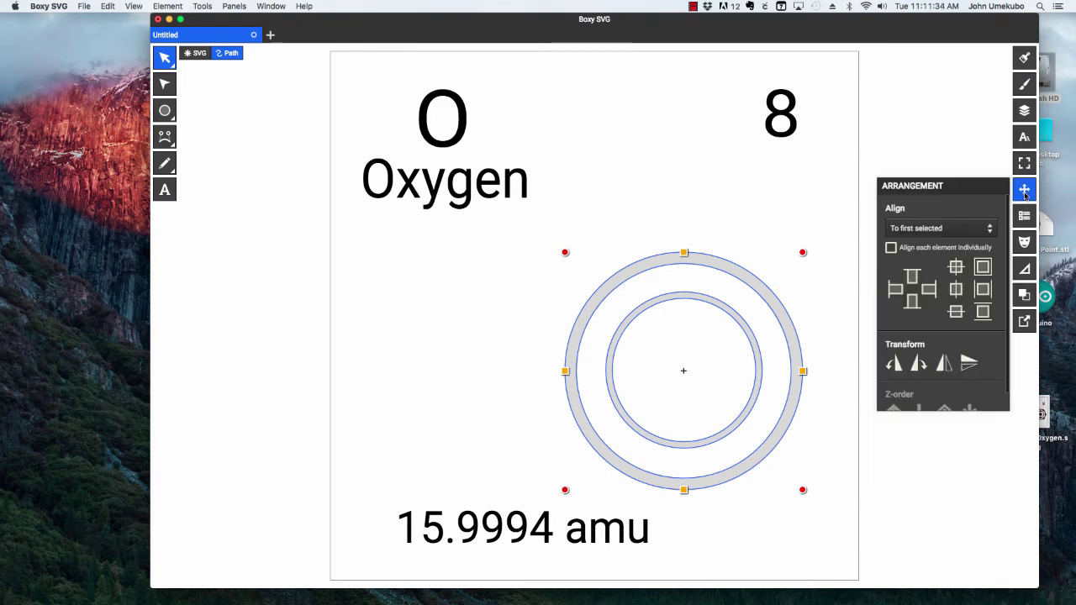
pyautogui.click(956, 269)
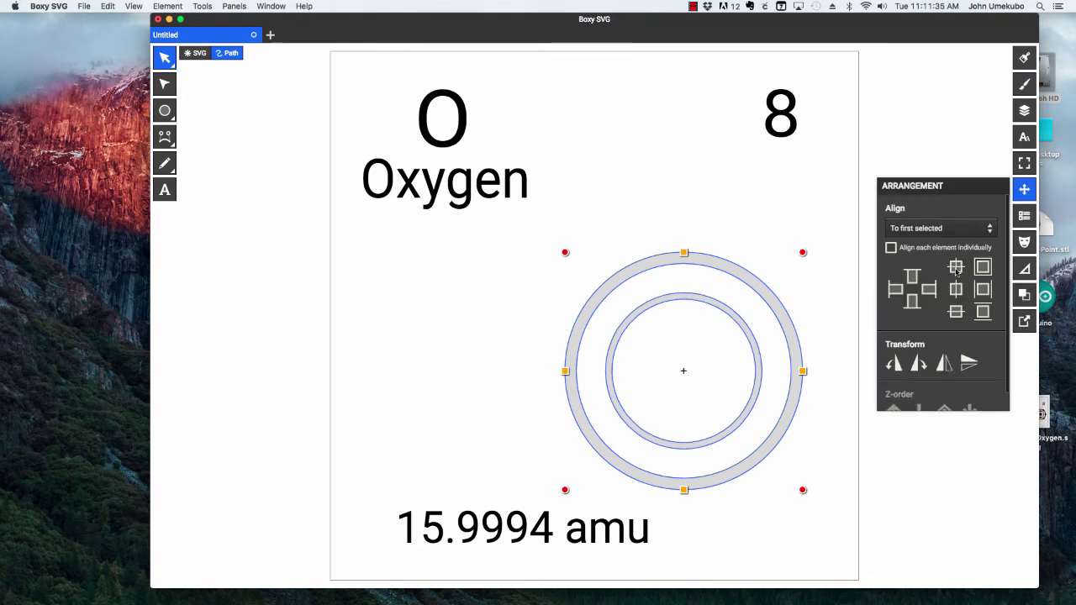
pyautogui.click(875, 461)
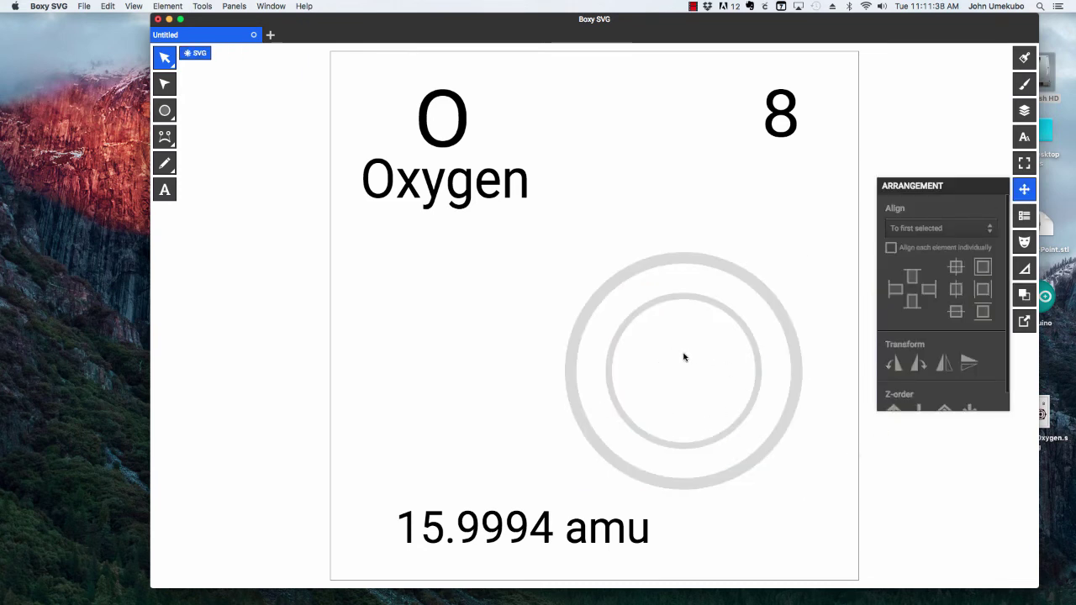
# - Draw a grey nucleus circle inside the inner ring
pyautogui.click(165, 112)
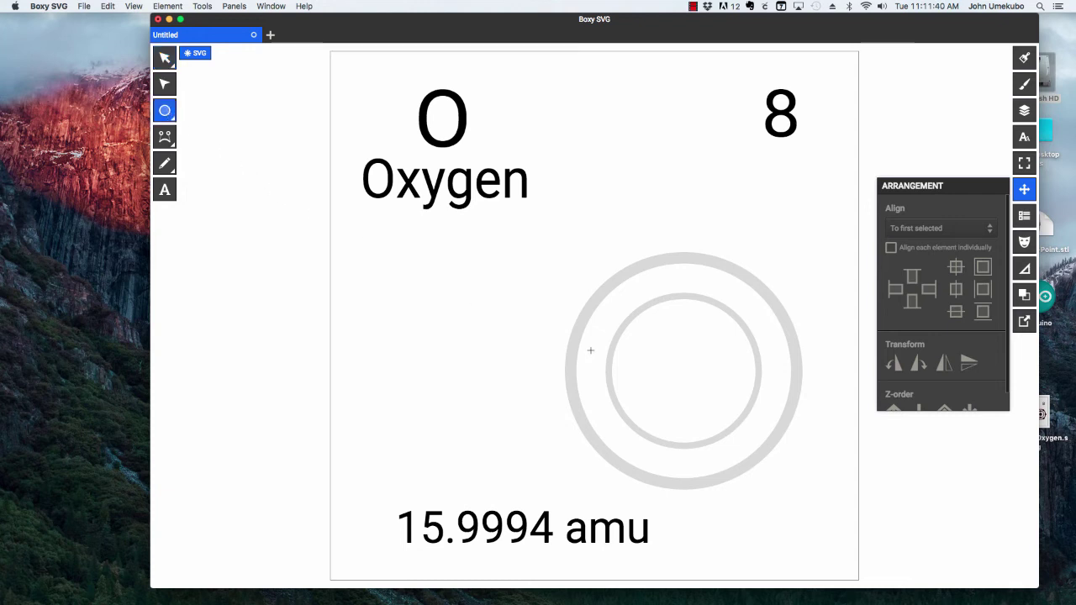
pyautogui.moveTo(644, 338); pyautogui.dragTo(743, 414)
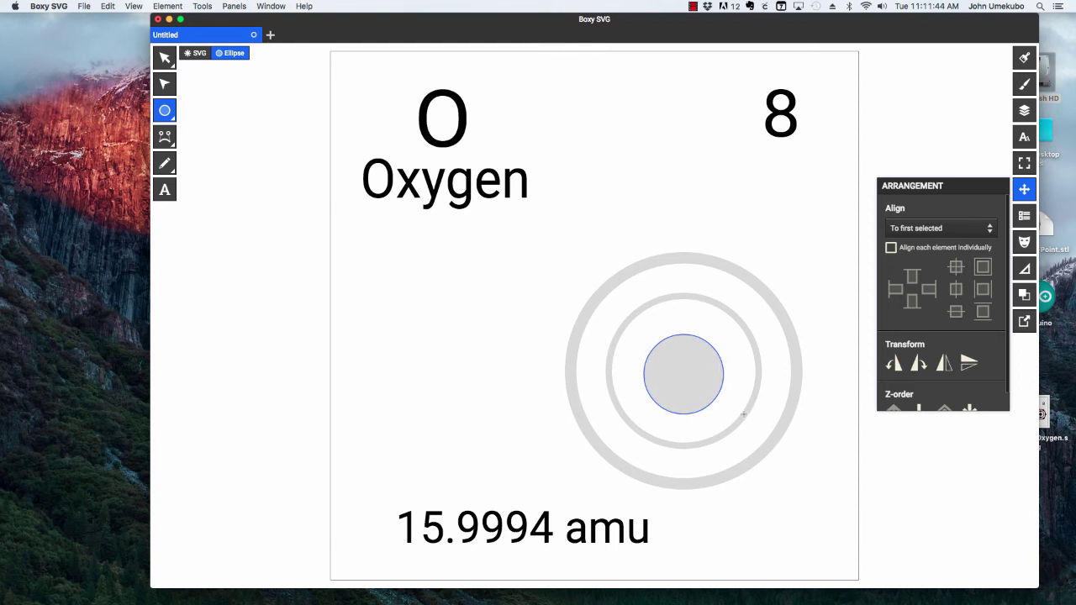
pyautogui.click(170, 64)
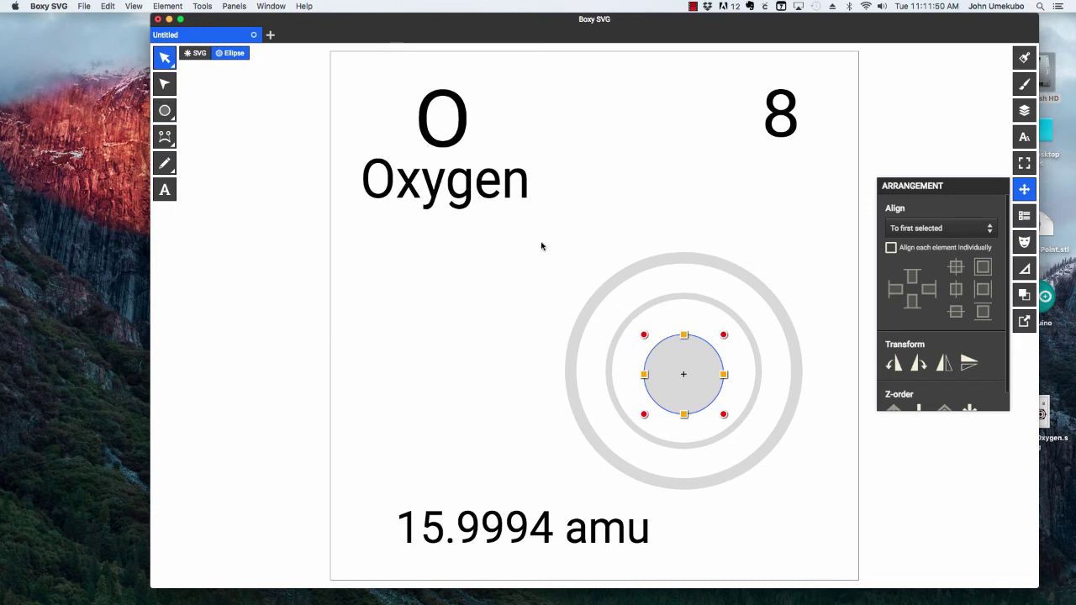
pyautogui.moveTo(541, 242); pyautogui.dragTo(833, 497)
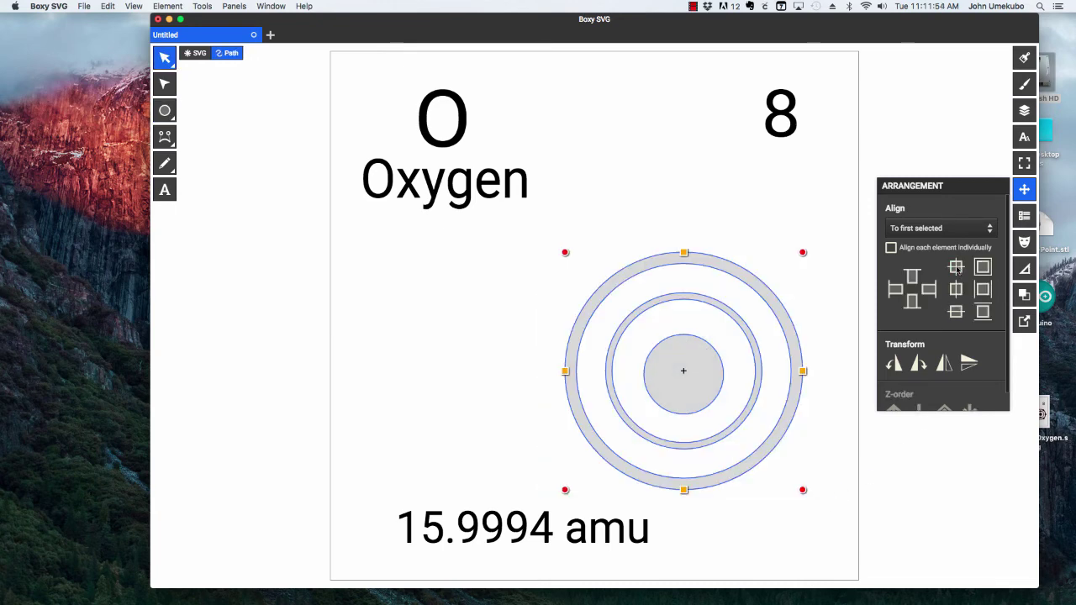
pyautogui.click(832, 412)
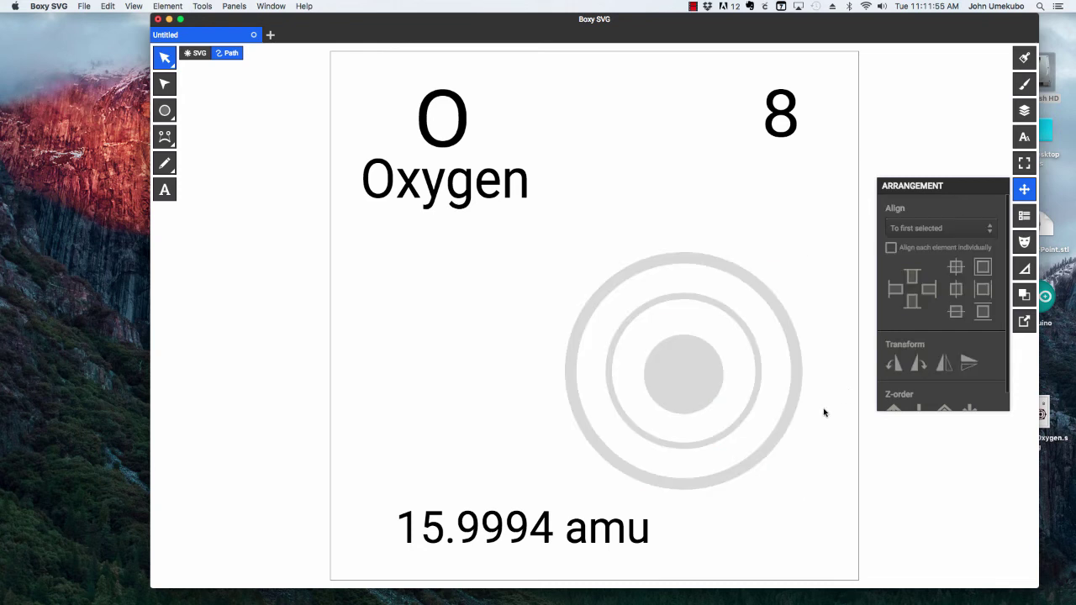
# - Align the middle and outer rings' centres with the nucleus so the diagram is concentric
pyautogui.click(690, 381)
pyautogui.click(724, 309)
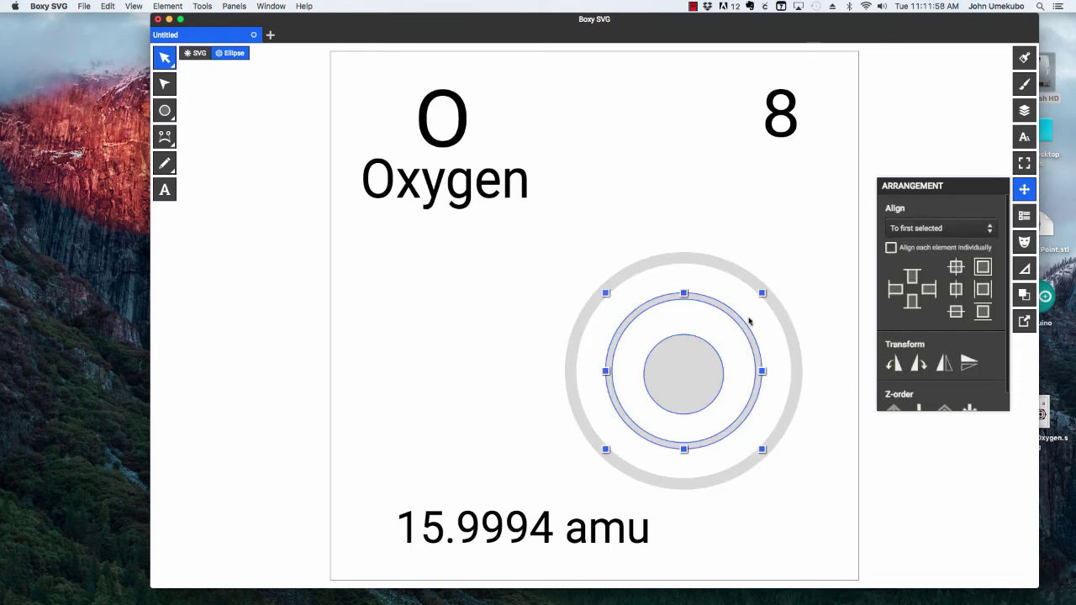
pyautogui.click(956, 268)
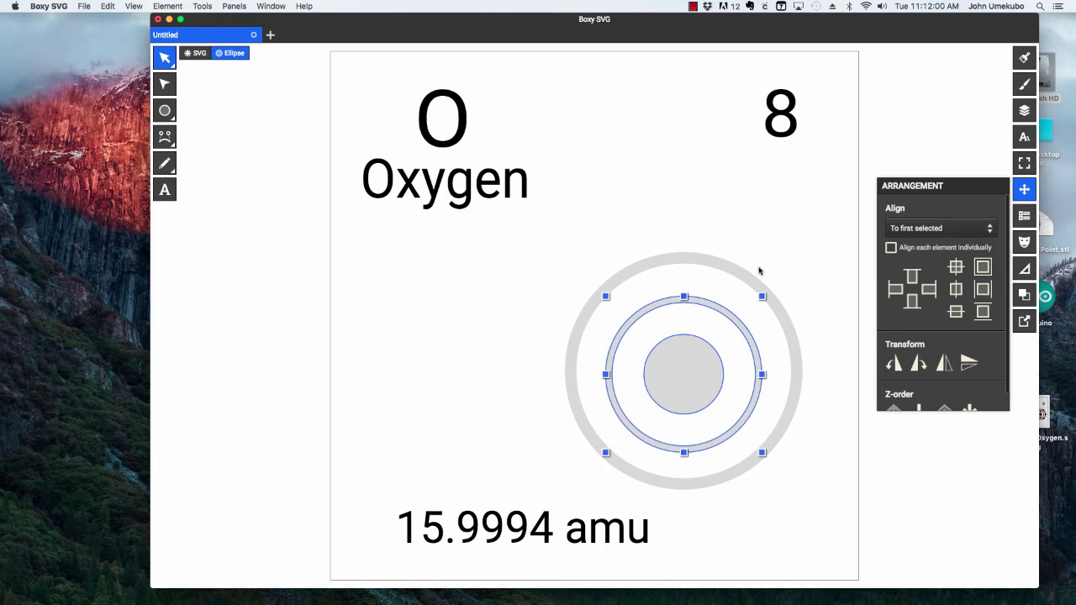
pyautogui.click(733, 275)
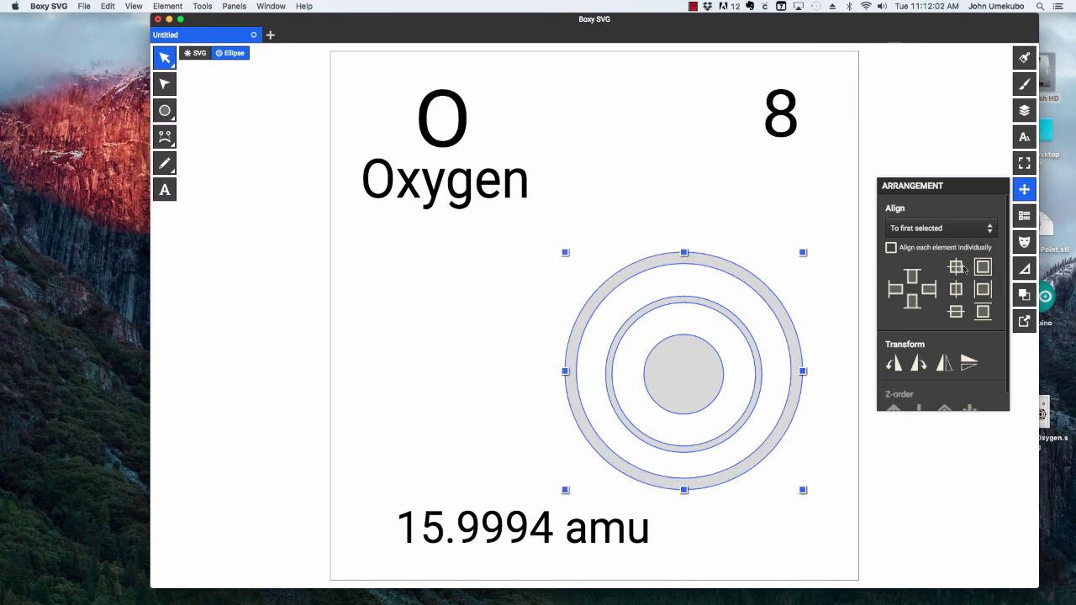
pyautogui.click(957, 268)
pyautogui.click(858, 464)
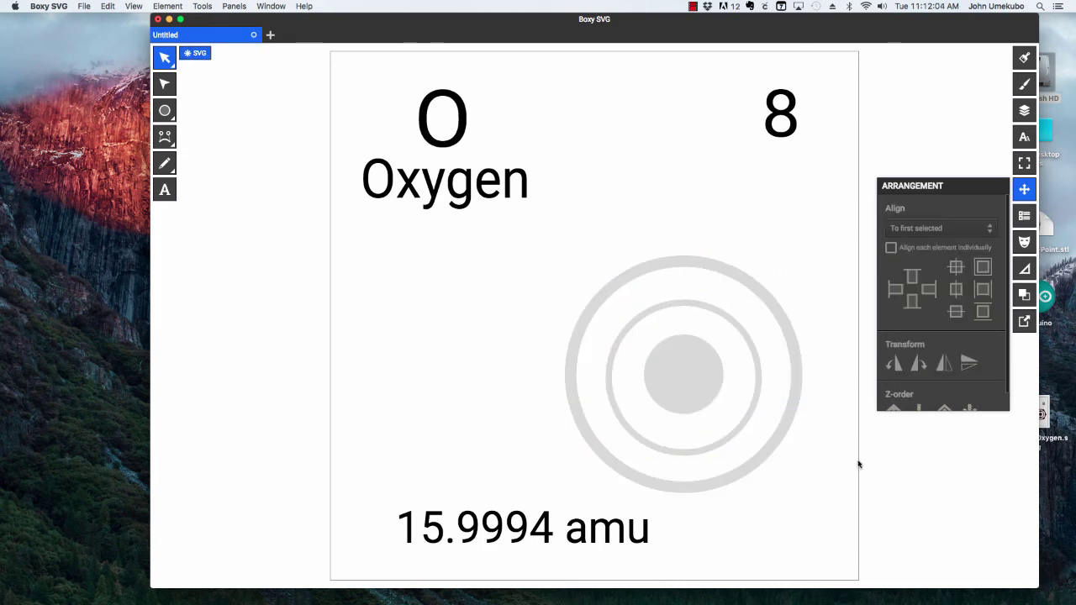
pyautogui.click(692, 366)
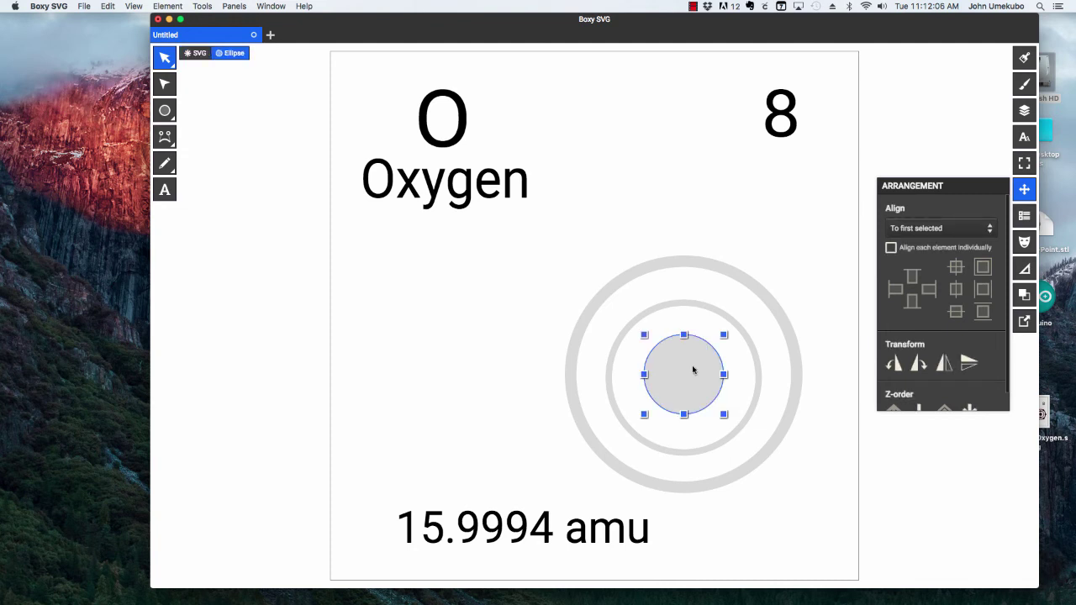
pyautogui.keyDown('shift'); pyautogui.click(719, 314); pyautogui.keyUp('shift')
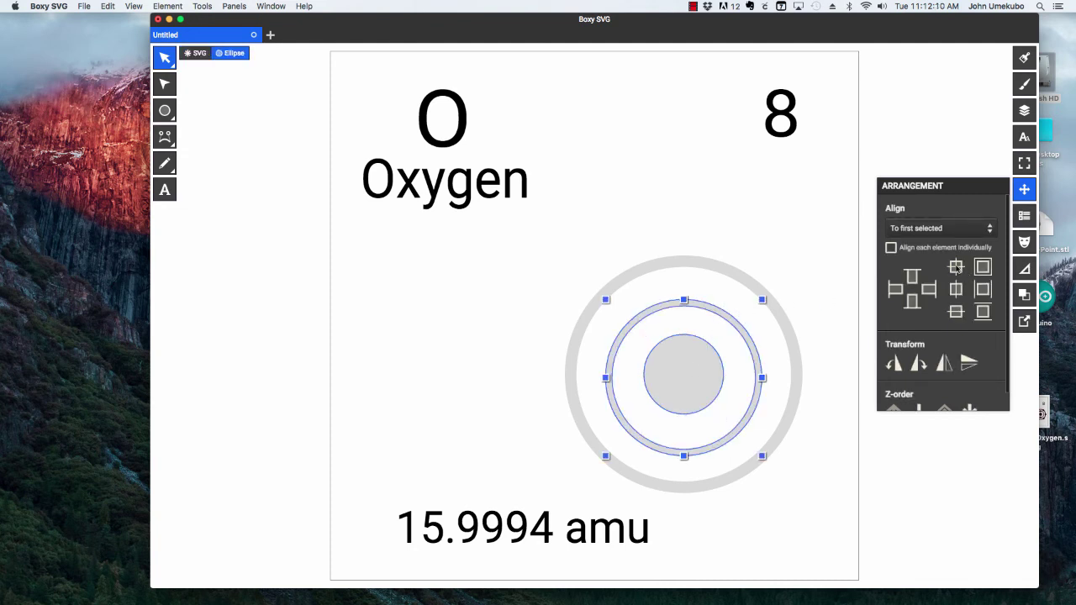
pyautogui.click(828, 464)
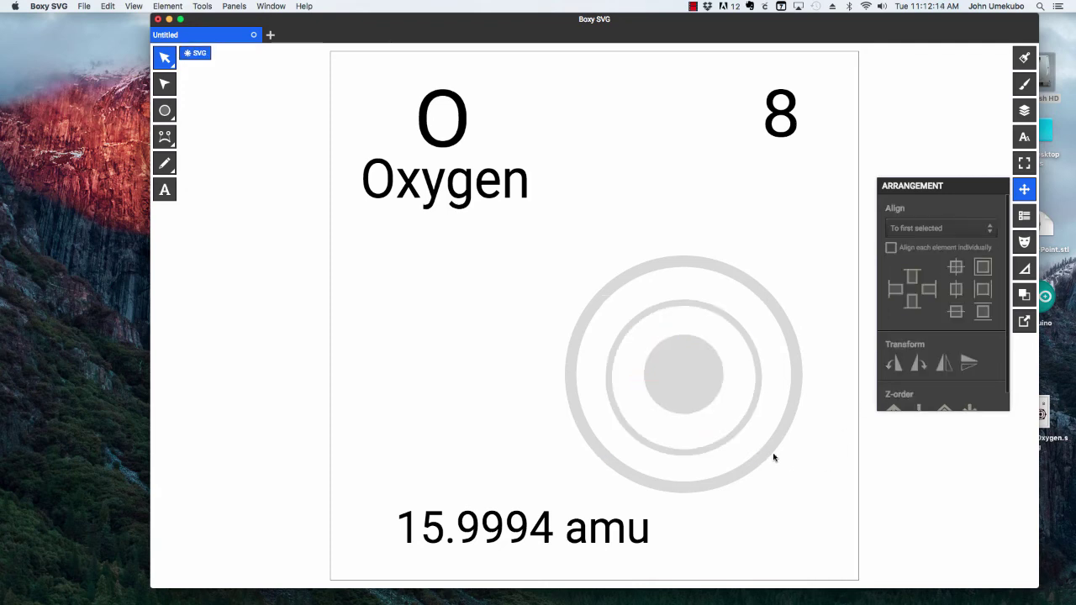
# - Draw a small electron circle and place it on top of the inner ring
pyautogui.click(164, 112)
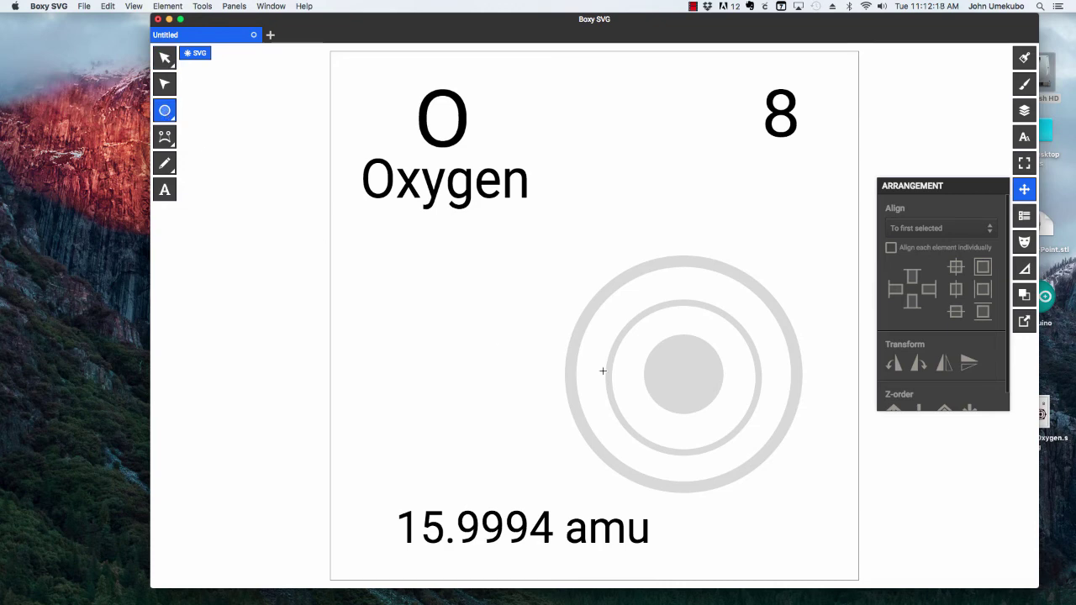
pyautogui.moveTo(476, 341); pyautogui.dragTo(504, 370)
pyautogui.click(164, 58)
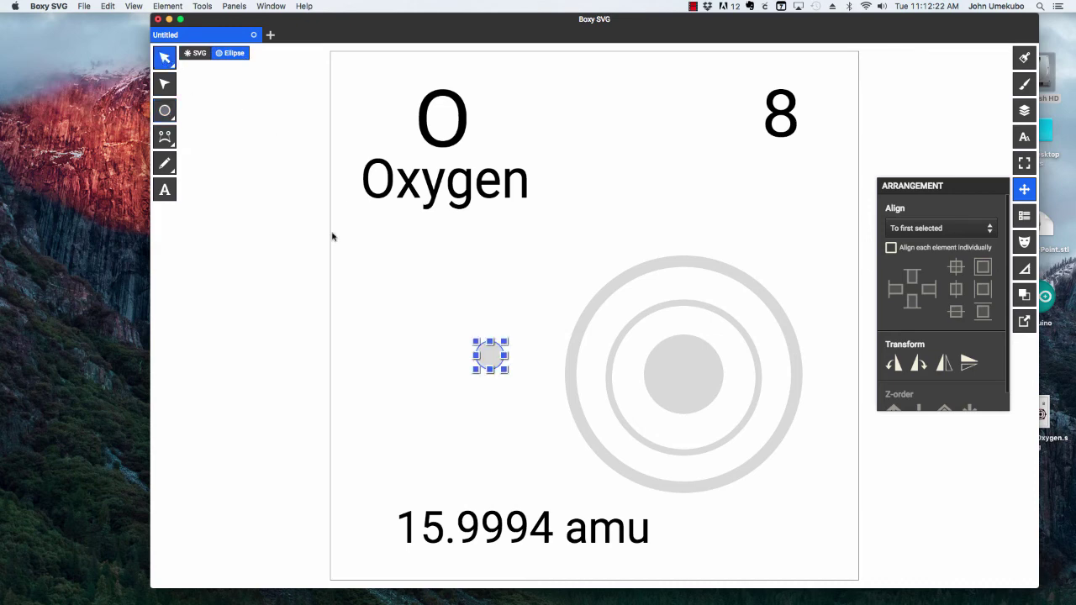
pyautogui.moveTo(504, 344); pyautogui.dragTo(683, 302)
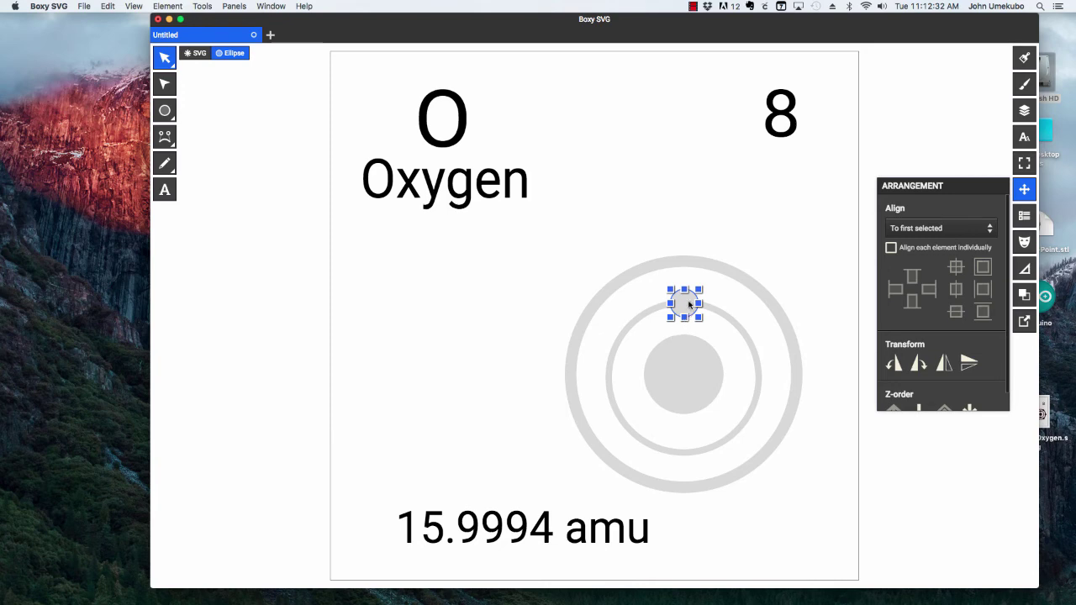
# - Copy and paste the electron, placing the copy at the inner ring's bottom
pyautogui.press('super+c')
pyautogui.press('super+v')
pyautogui.moveTo(685, 300); pyautogui.dragTo(664, 415)
pyautogui.moveTo(673, 448); pyautogui.dragTo(673, 456)
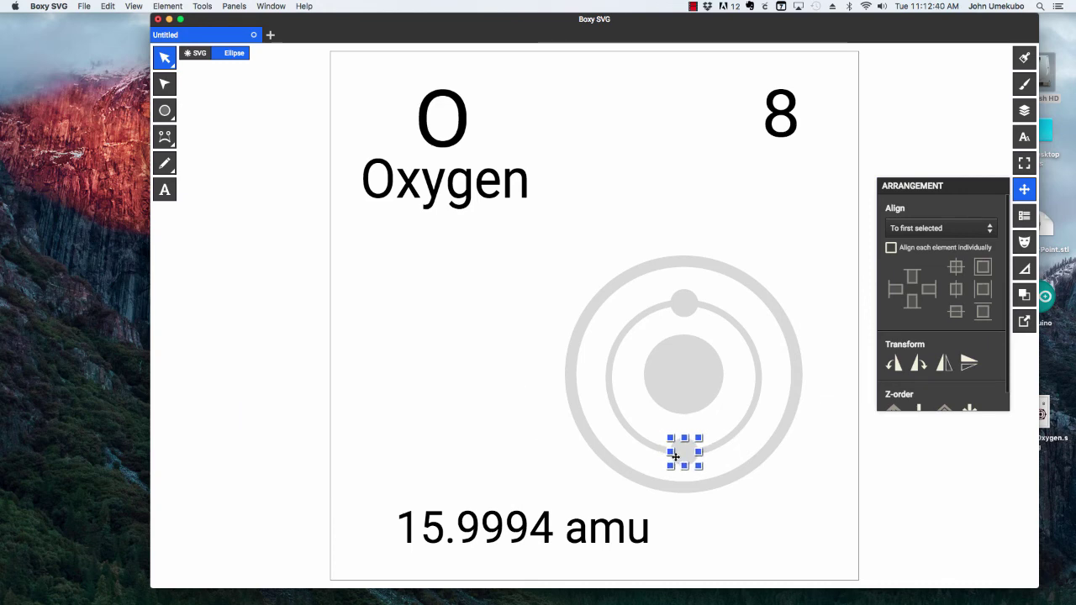
# - Duplicate the electron onto the outer ring's top-right, top-left and bottom-left
pyautogui.rightClick(682, 309)
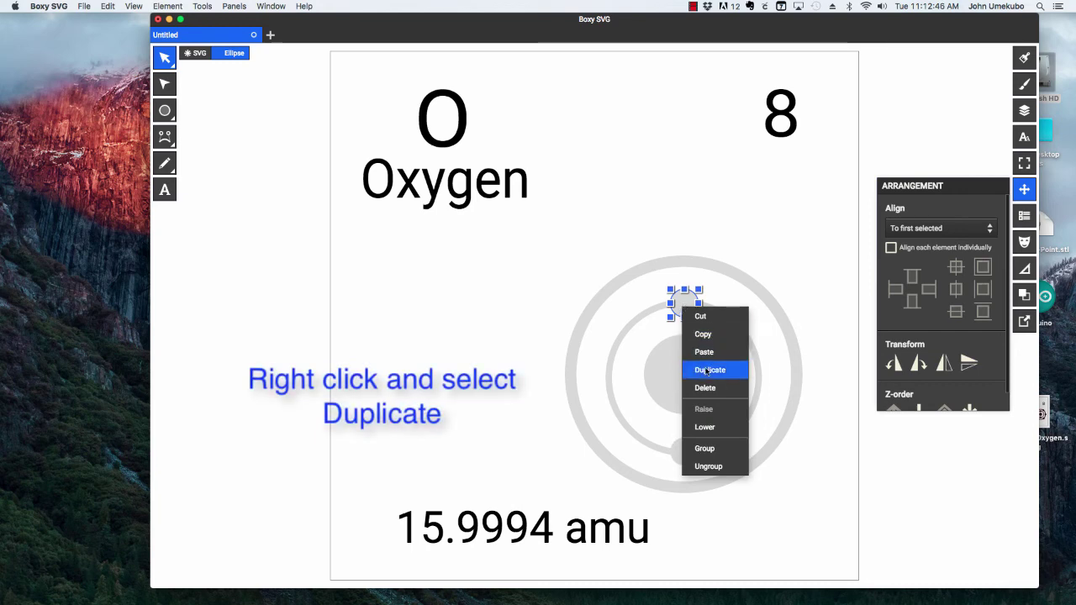
pyautogui.click(707, 370)
pyautogui.moveTo(685, 301); pyautogui.dragTo(754, 284)
pyautogui.rightClick(754, 283)
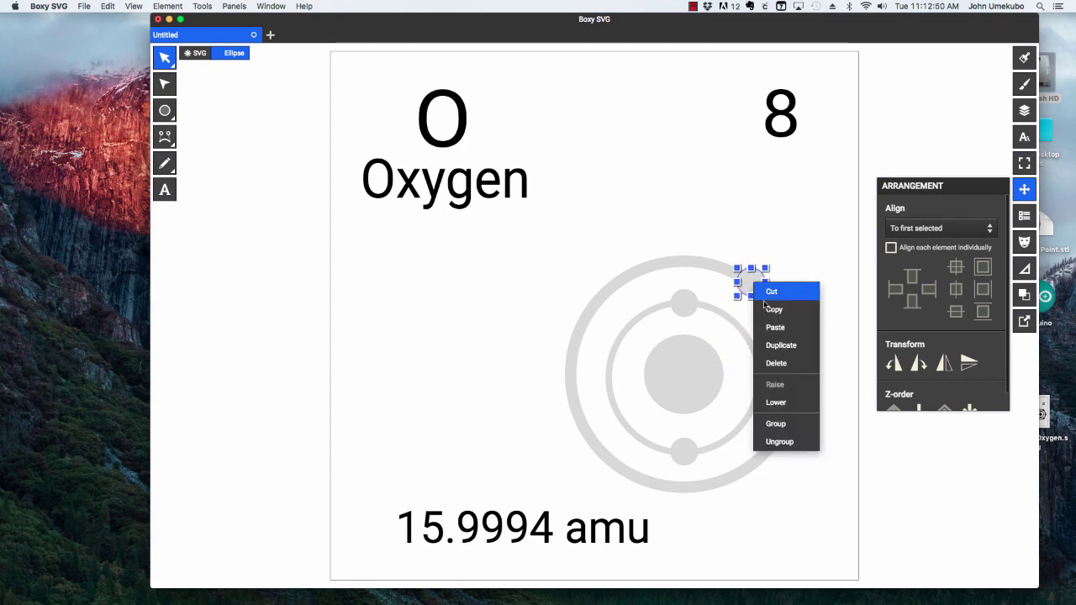
pyautogui.click(773, 345)
pyautogui.moveTo(749, 283); pyautogui.dragTo(598, 288)
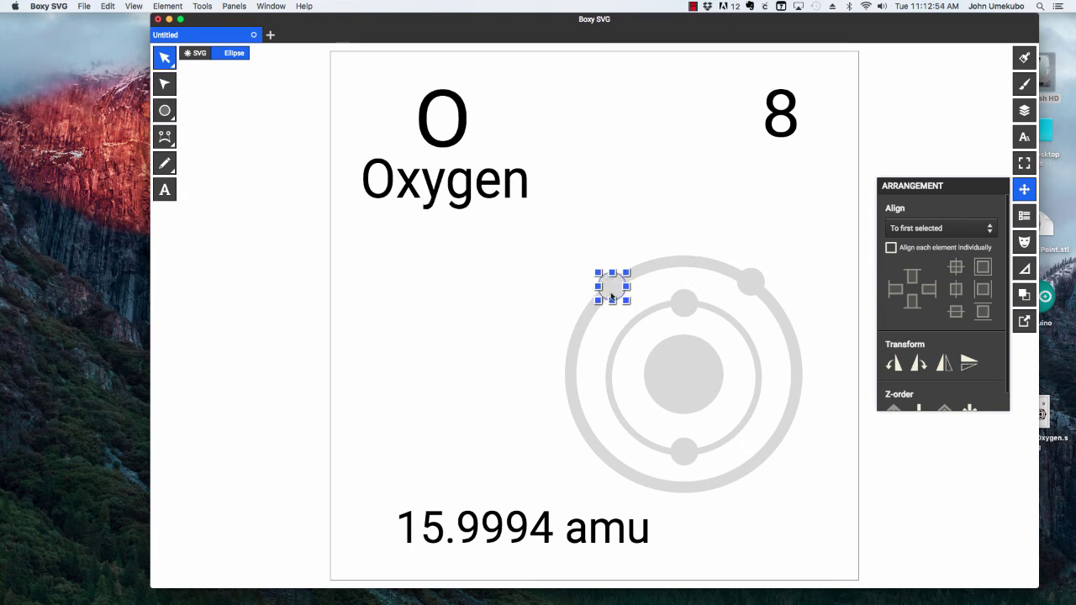
pyautogui.rightClick(612, 298)
pyautogui.click(641, 352)
pyautogui.moveTo(603, 285); pyautogui.dragTo(605, 463)
# - Duplicate more electrons onto the outer ring's bottom-right, right and left sides
pyautogui.rightClick(605, 464)
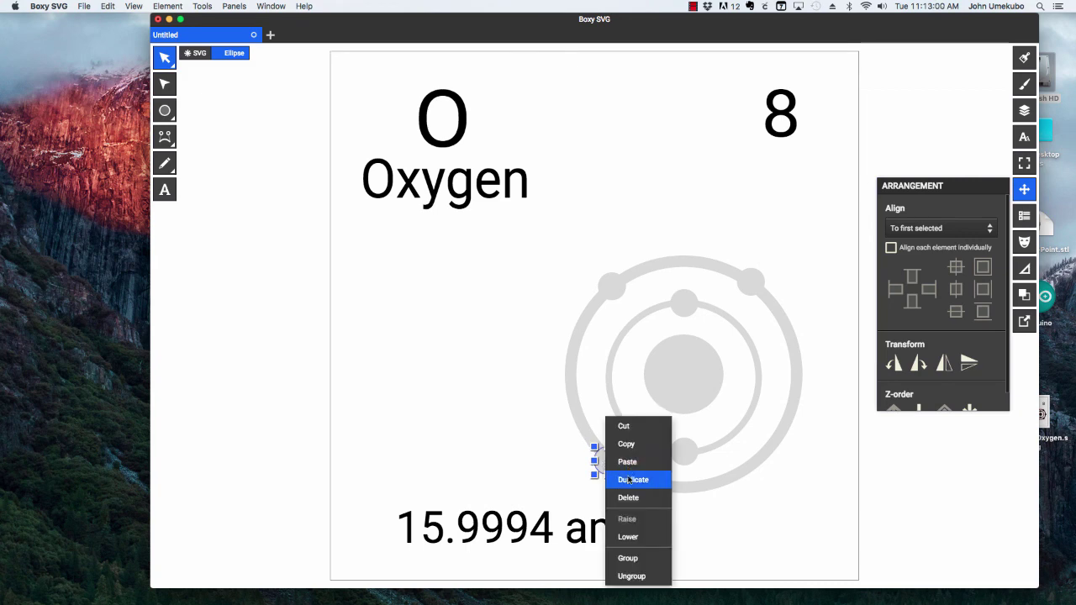
pyautogui.click(633, 479)
pyautogui.moveTo(607, 463); pyautogui.dragTo(759, 465)
pyautogui.rightClick(761, 464)
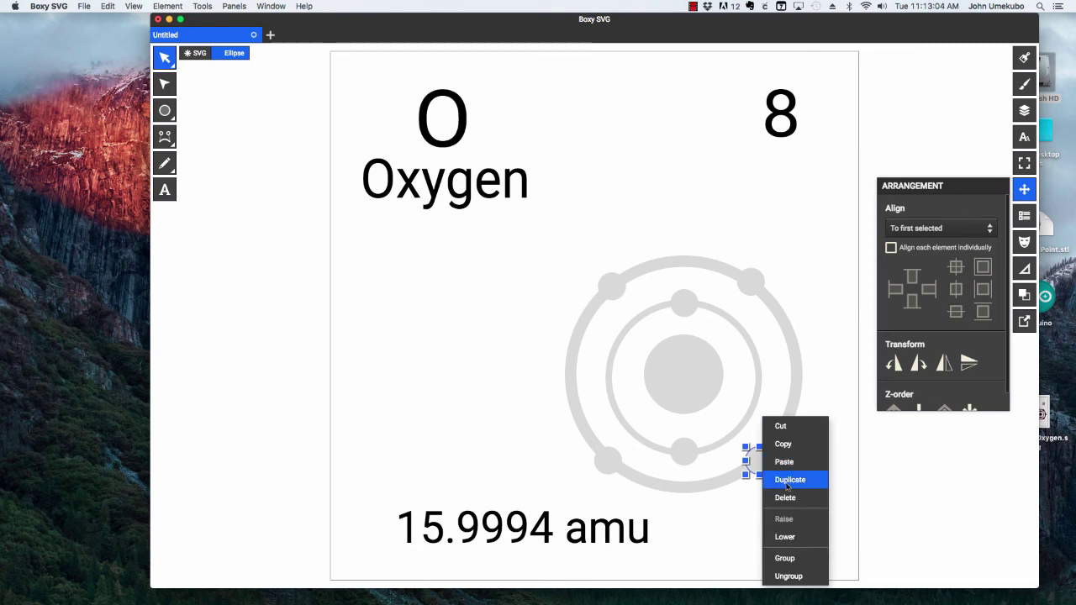
pyautogui.click(784, 480)
pyautogui.moveTo(759, 463); pyautogui.dragTo(795, 370)
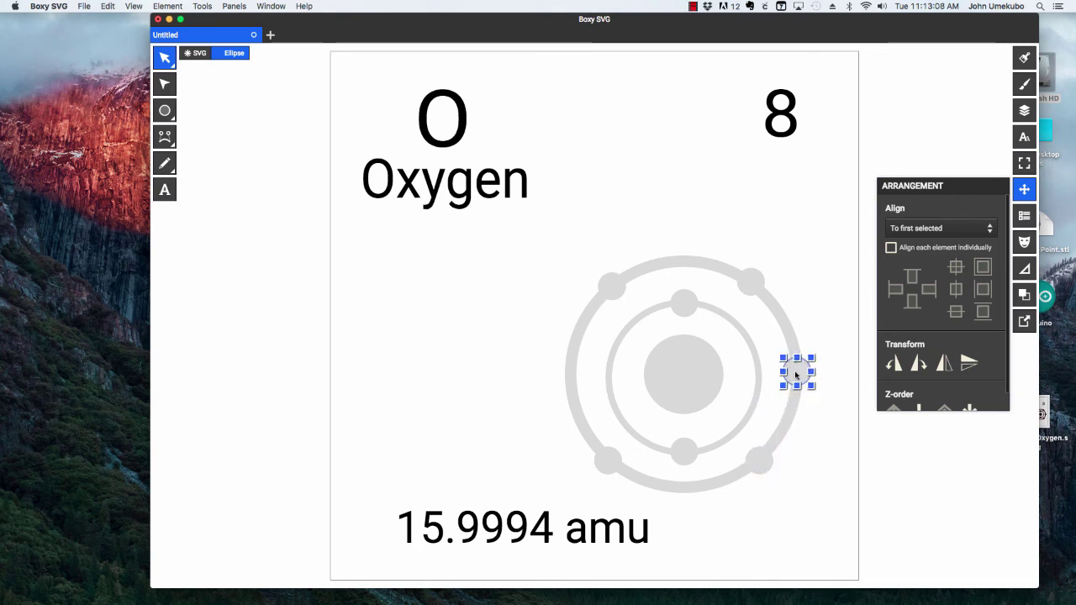
pyautogui.click(796, 375)
pyautogui.rightClick(796, 373)
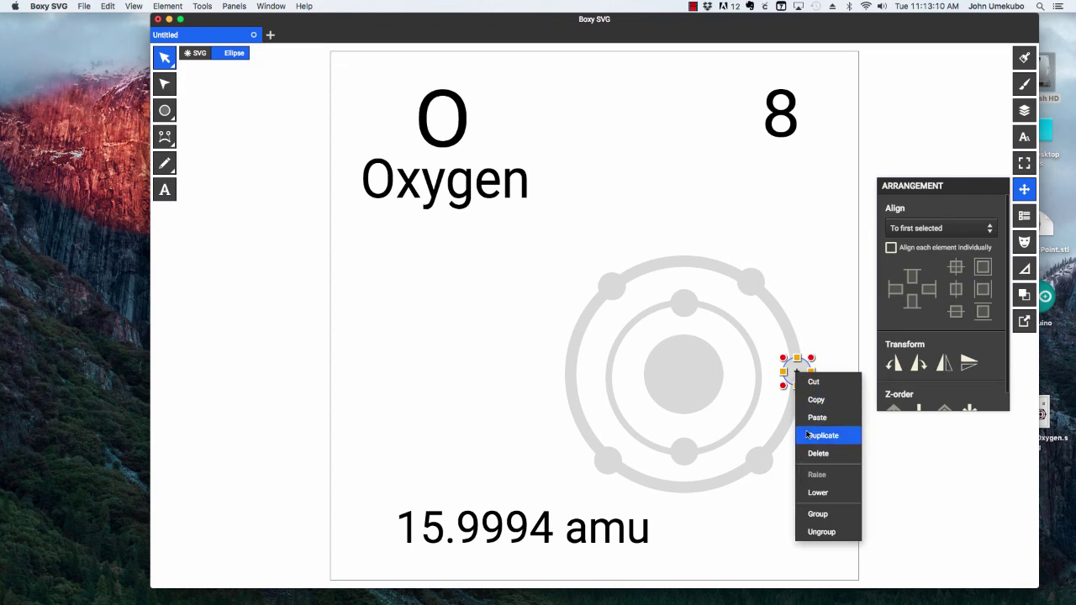
pyautogui.click(807, 434)
pyautogui.moveTo(794, 370); pyautogui.dragTo(566, 374)
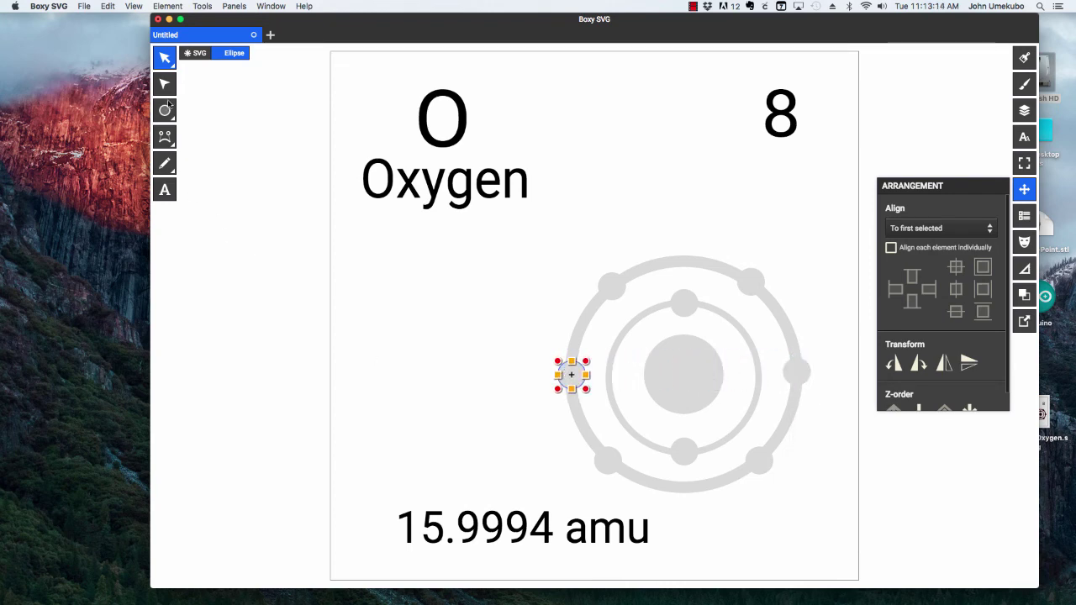
# - Give the rings, nucleus and eight electrons a near-black #150101 fill
pyautogui.click(164, 71)
pyautogui.click(230, 254)
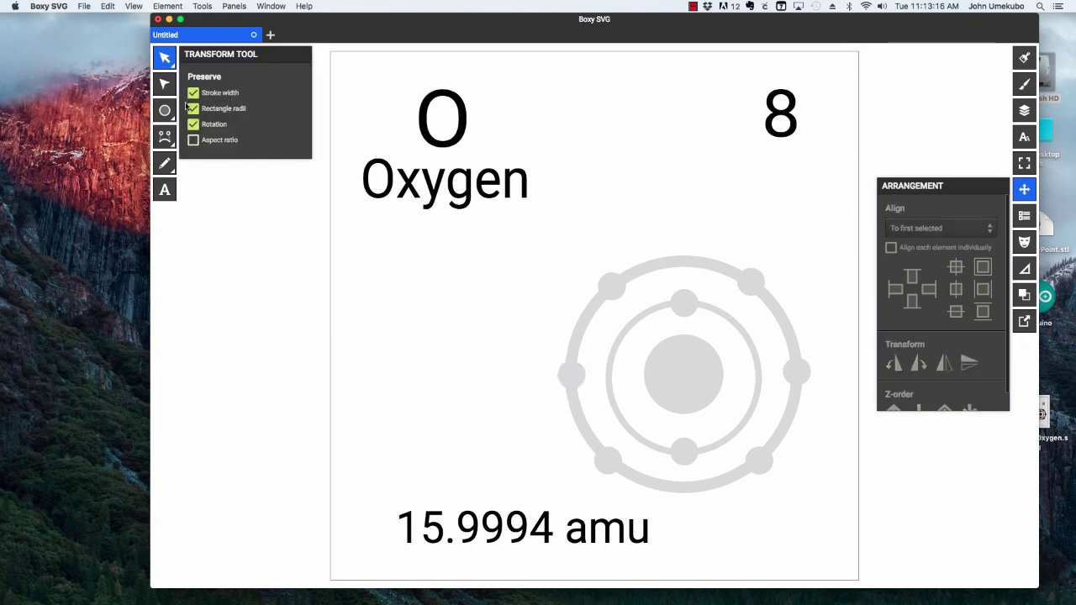
pyautogui.moveTo(530, 241); pyautogui.dragTo(822, 495)
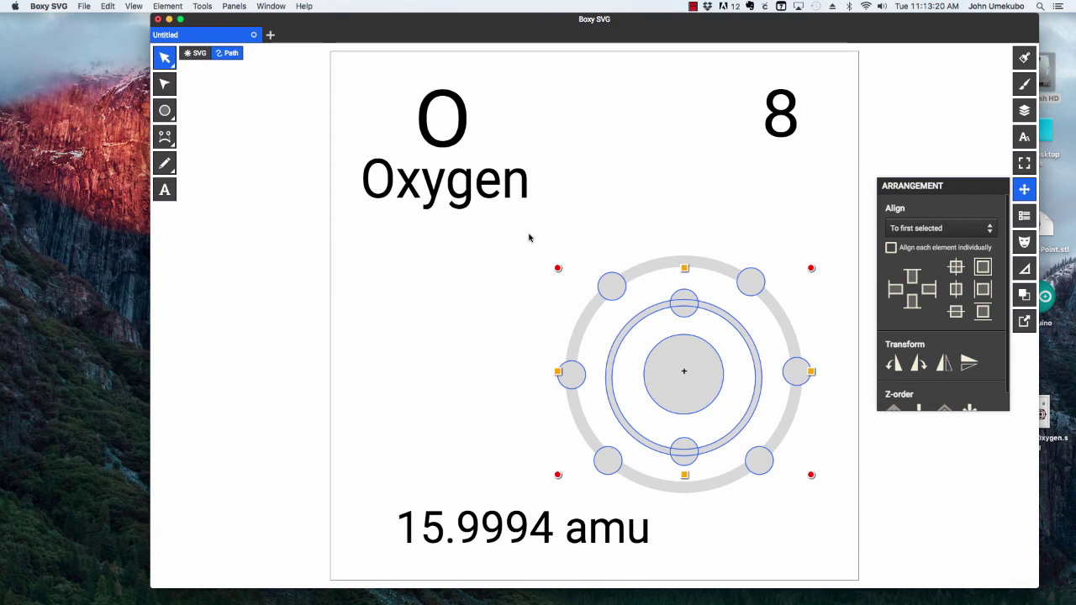
pyautogui.moveTo(528, 234); pyautogui.dragTo(859, 505)
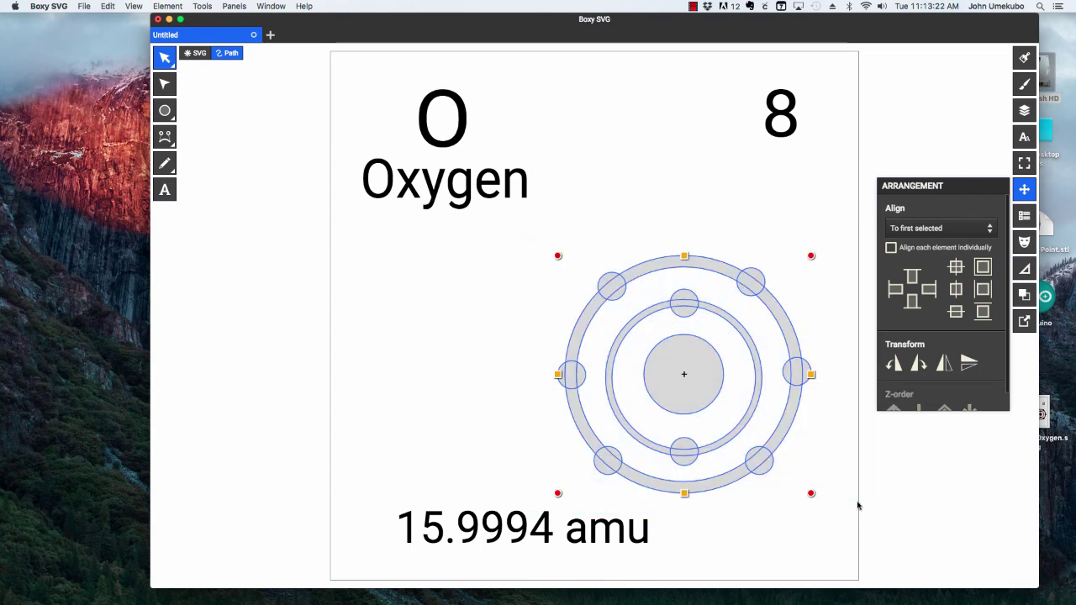
pyautogui.click(1027, 59)
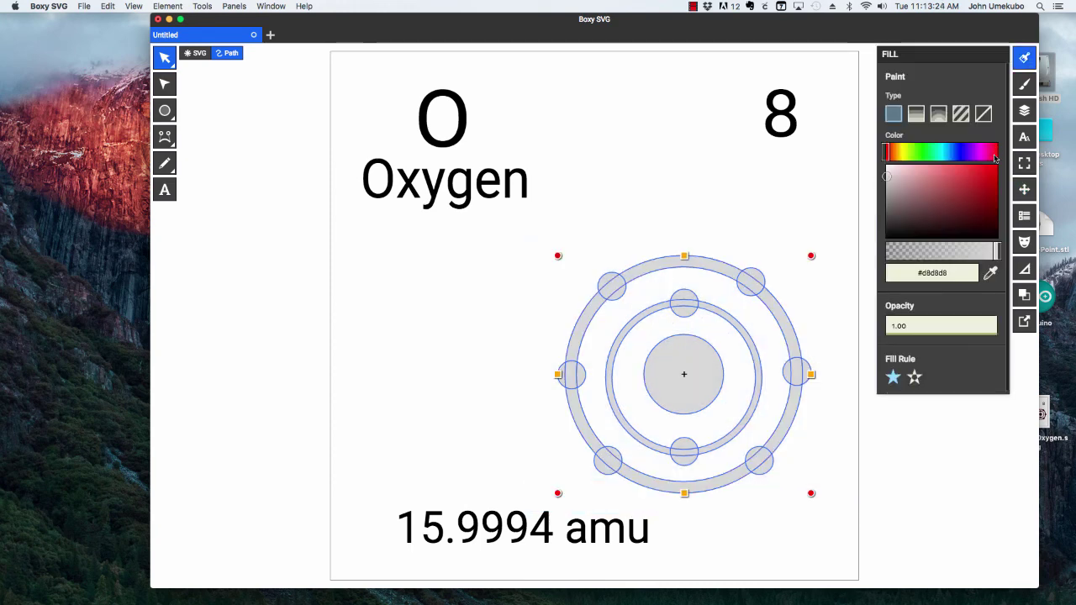
pyautogui.click(994, 232)
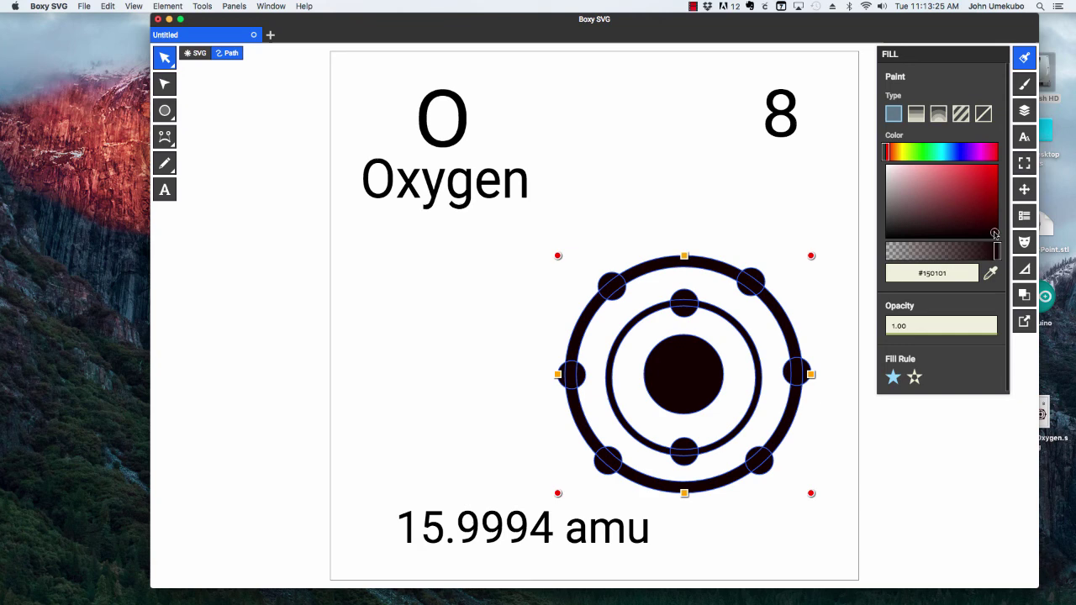
# - Move the whole atom diagram slightly upward on the tile
pyautogui.click(428, 297)
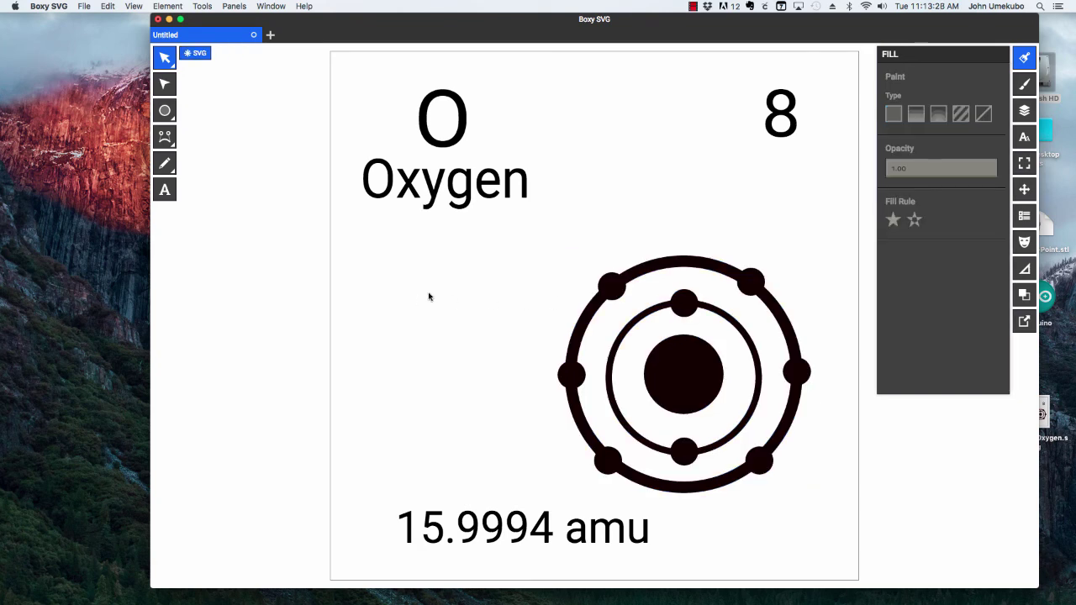
pyautogui.moveTo(531, 237); pyautogui.dragTo(831, 515)
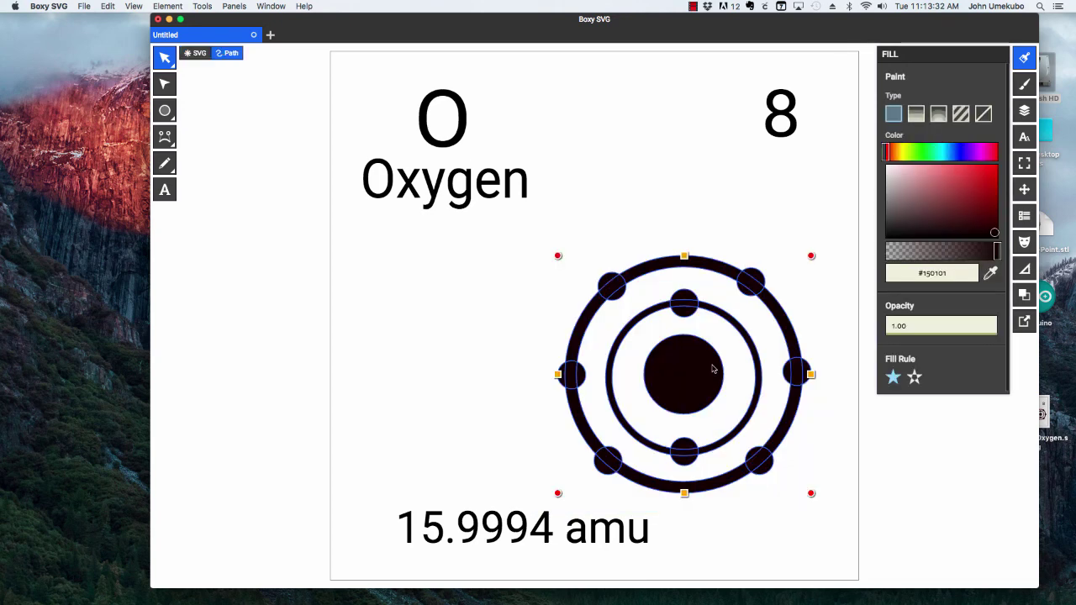
pyautogui.moveTo(688, 375); pyautogui.dragTo(688, 358)
pyautogui.click(437, 315)
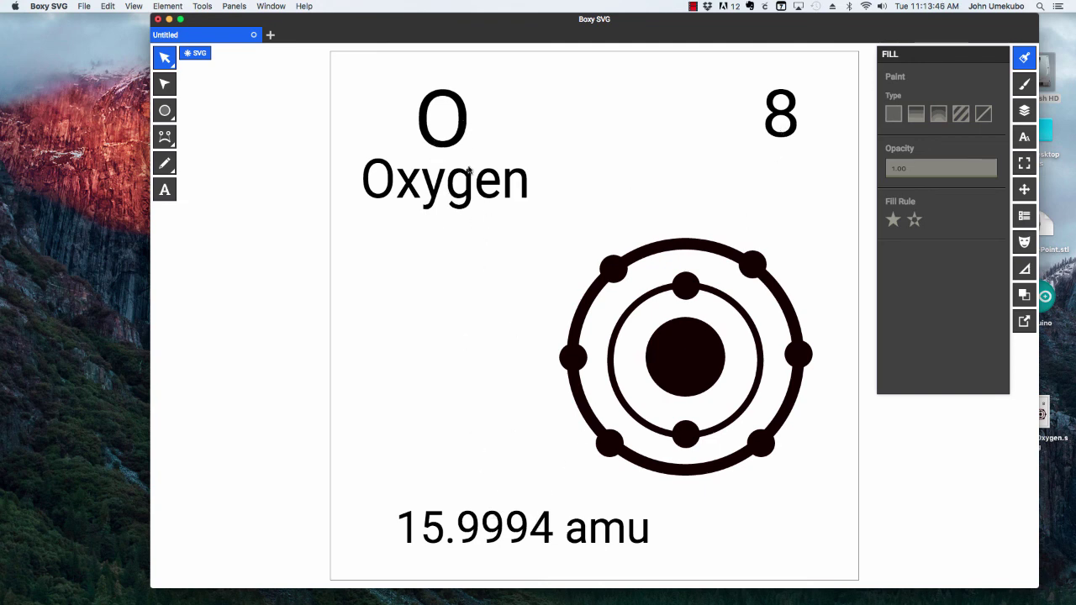
# - Convert the large 'O' symbol from editable text into a vector path
pyautogui.click(457, 143)
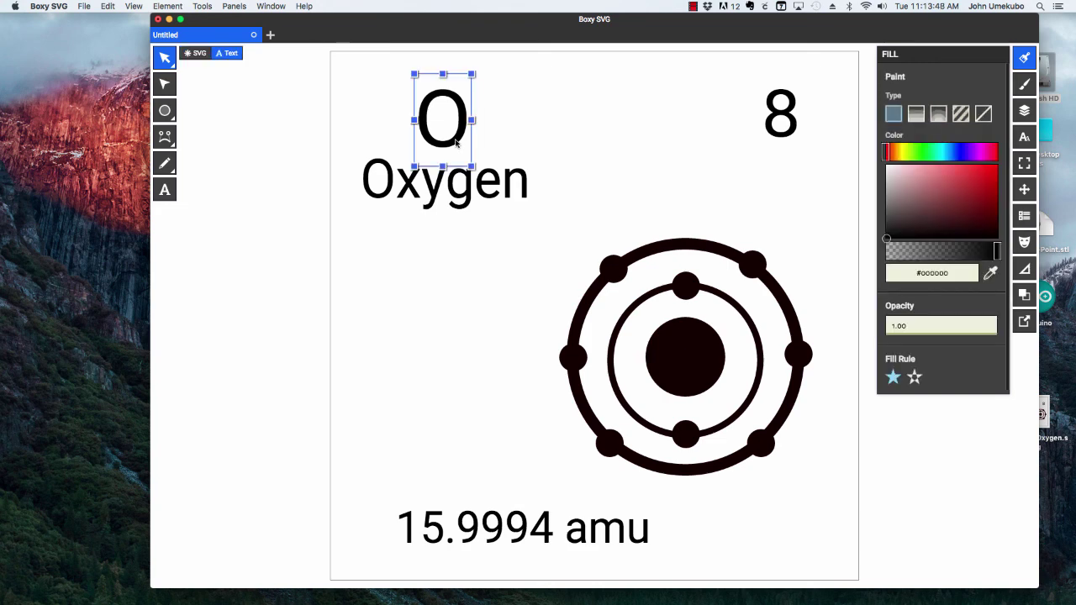
pyautogui.click(1024, 296)
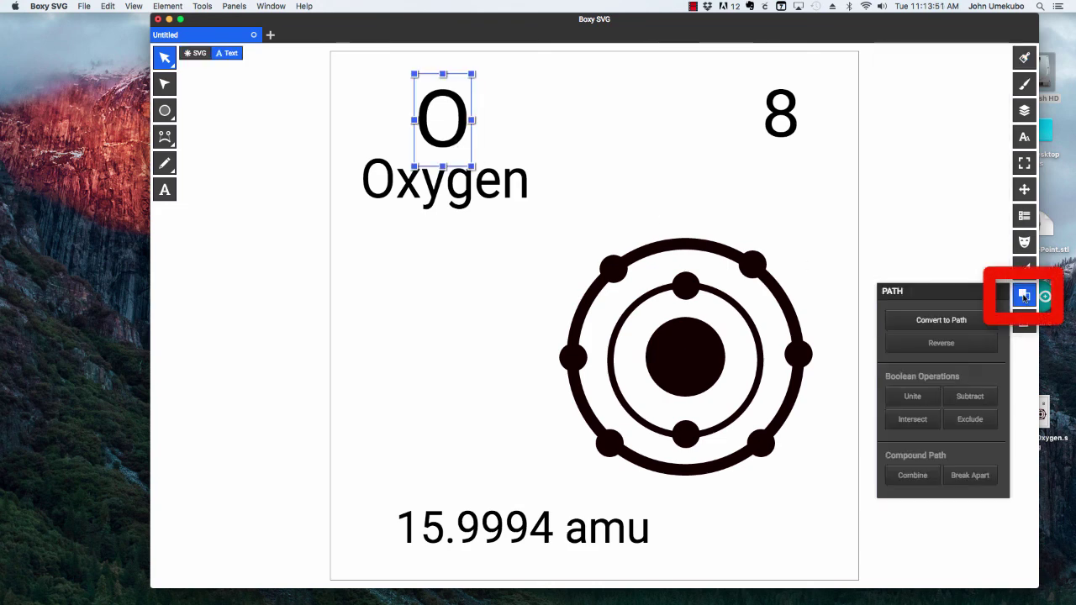
pyautogui.click(941, 320)
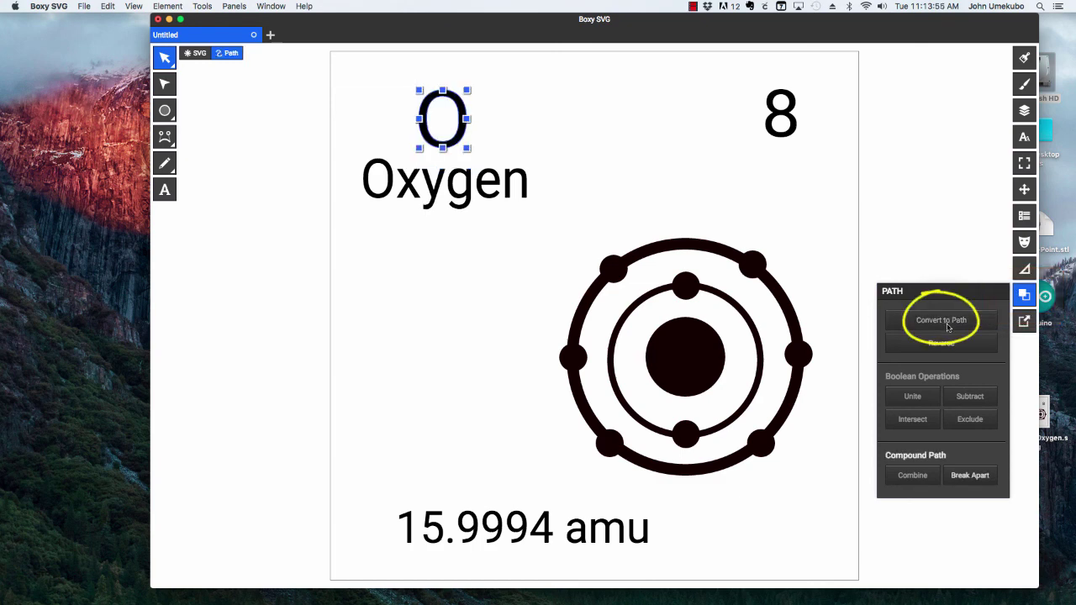
pyautogui.click(448, 232)
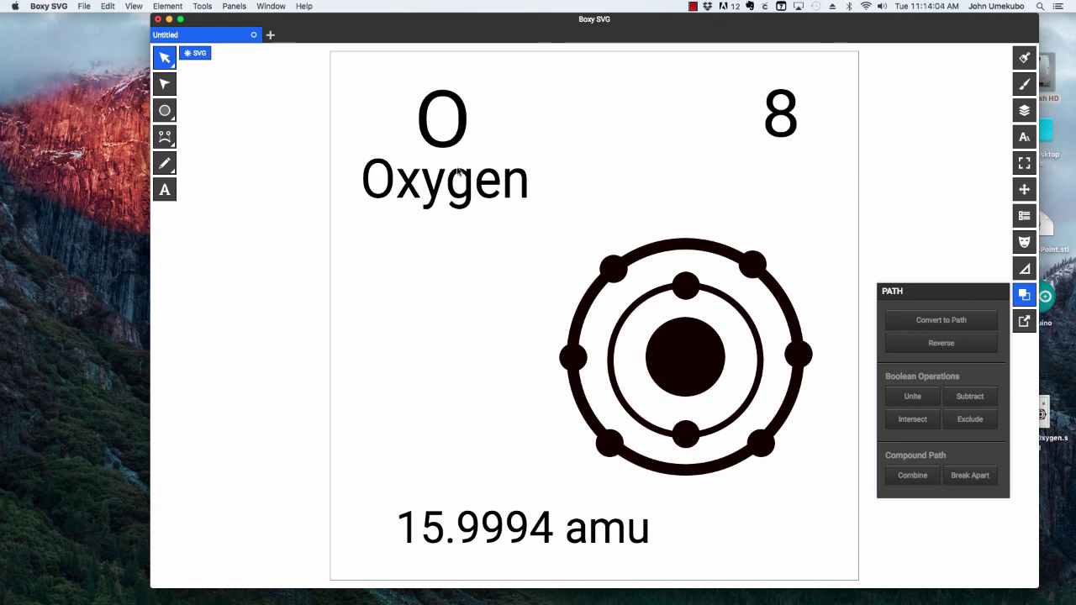
# - Convert the 'Oxygen', '8' and '15.9994 amu' labels into paths together
pyautogui.click(455, 172)
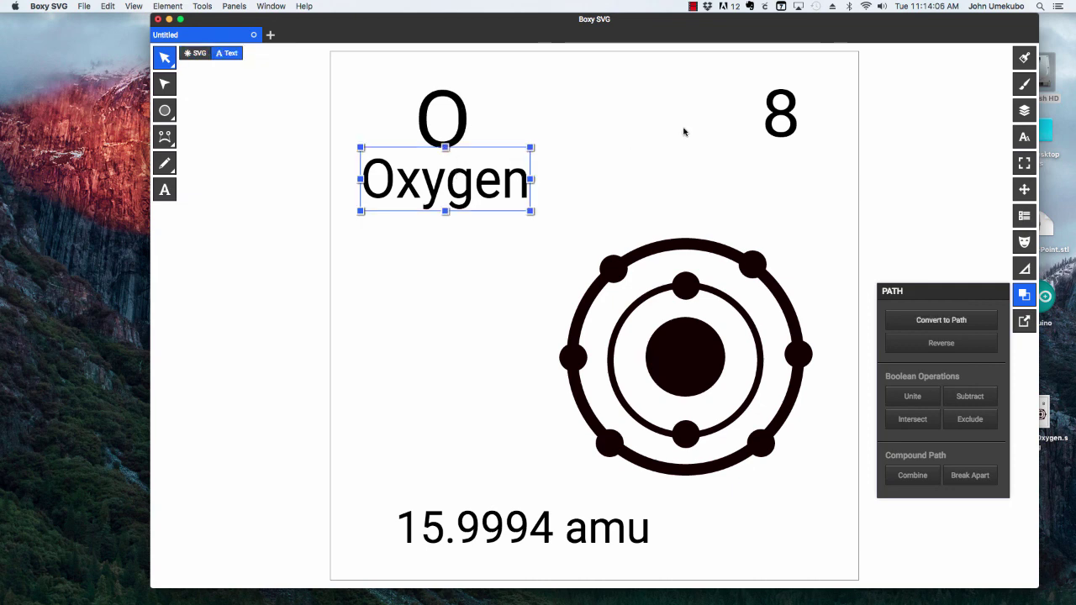
pyautogui.keyDown('shift'); pyautogui.click(767, 124); pyautogui.keyUp('shift')
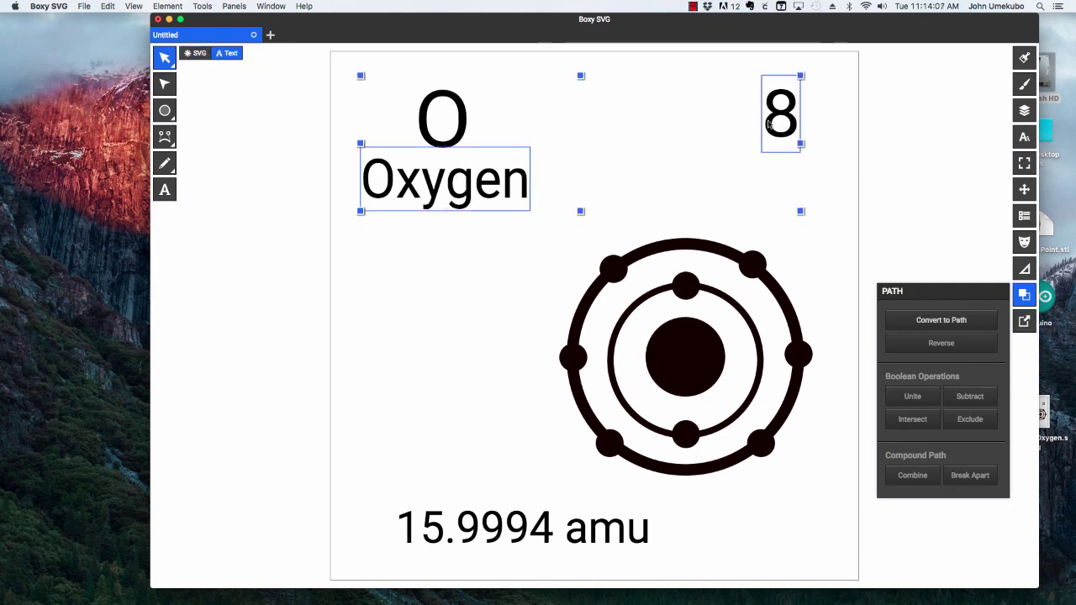
pyautogui.keyDown('shift'); pyautogui.click(473, 519); pyautogui.keyUp('shift')
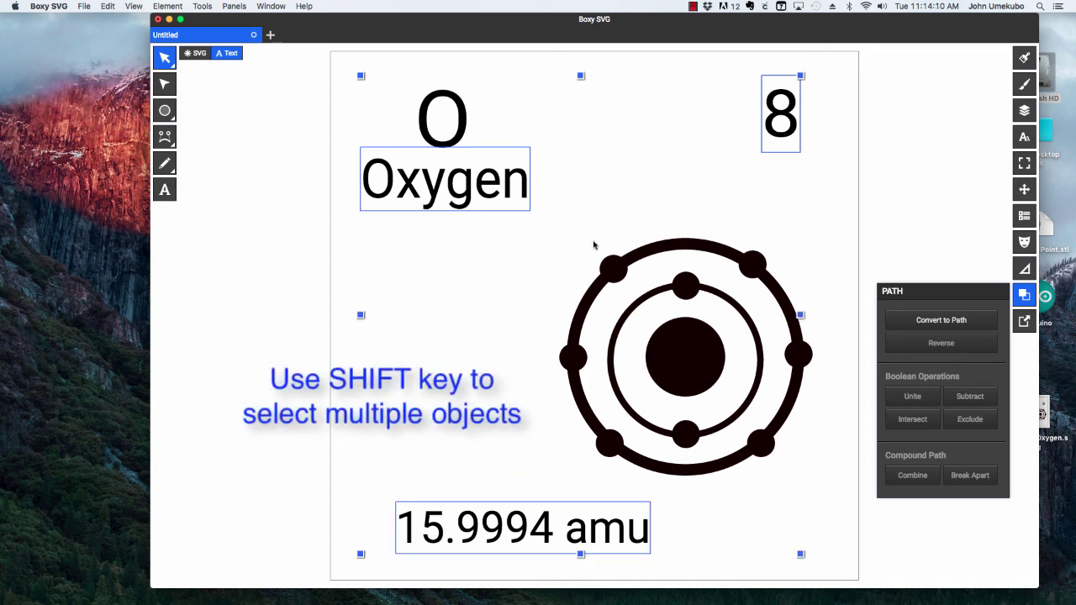
pyautogui.click(941, 320)
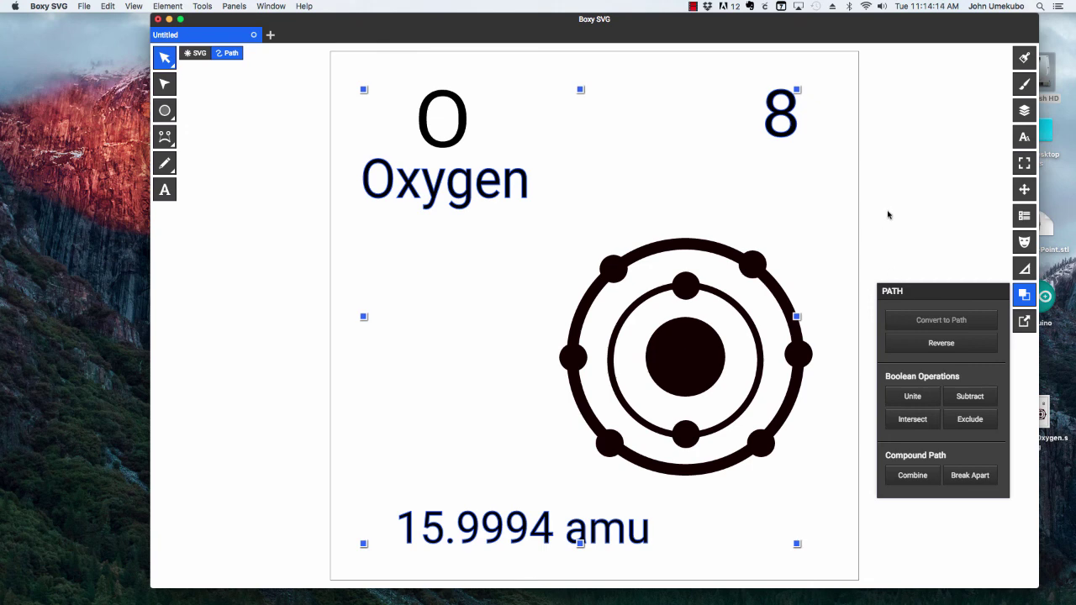
# - Enlarge the 15.9994 amu label and nudge it right and down
pyautogui.click(522, 528)
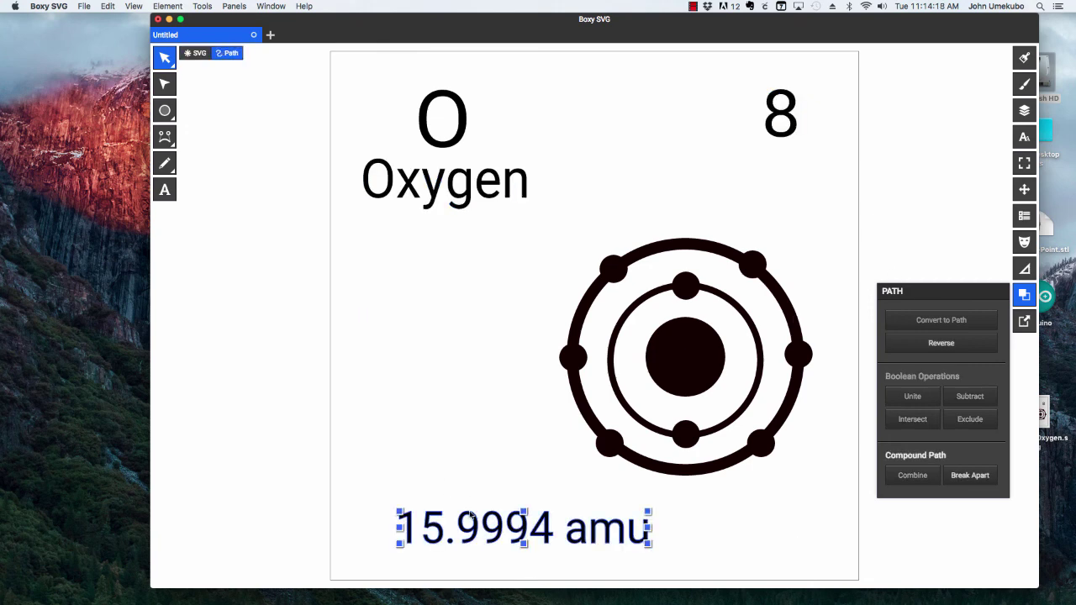
pyautogui.moveTo(400, 513); pyautogui.dragTo(359, 503)
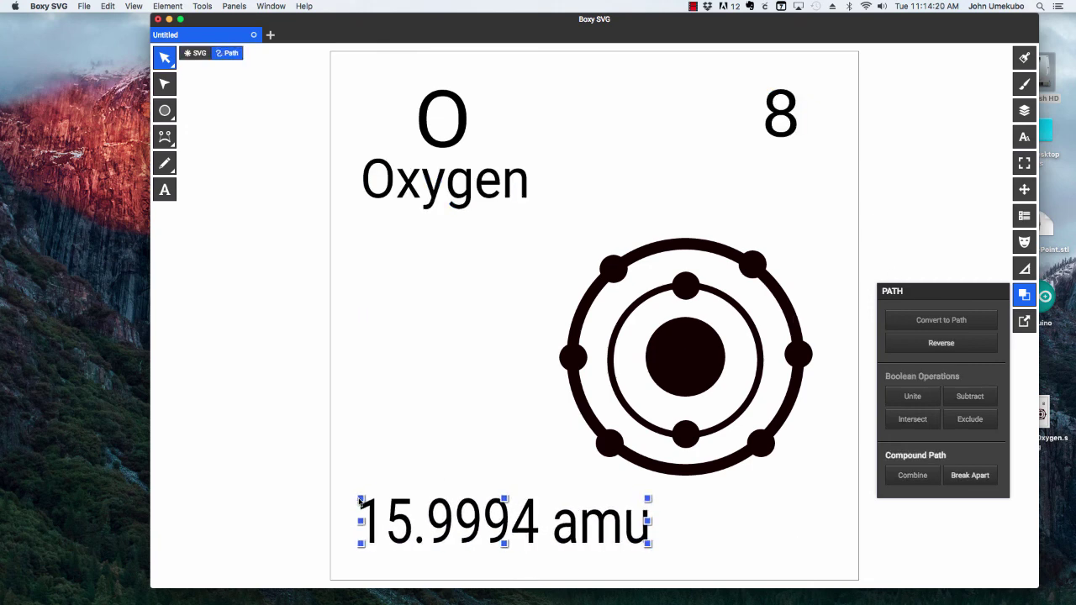
pyautogui.moveTo(445, 526); pyautogui.dragTo(458, 534)
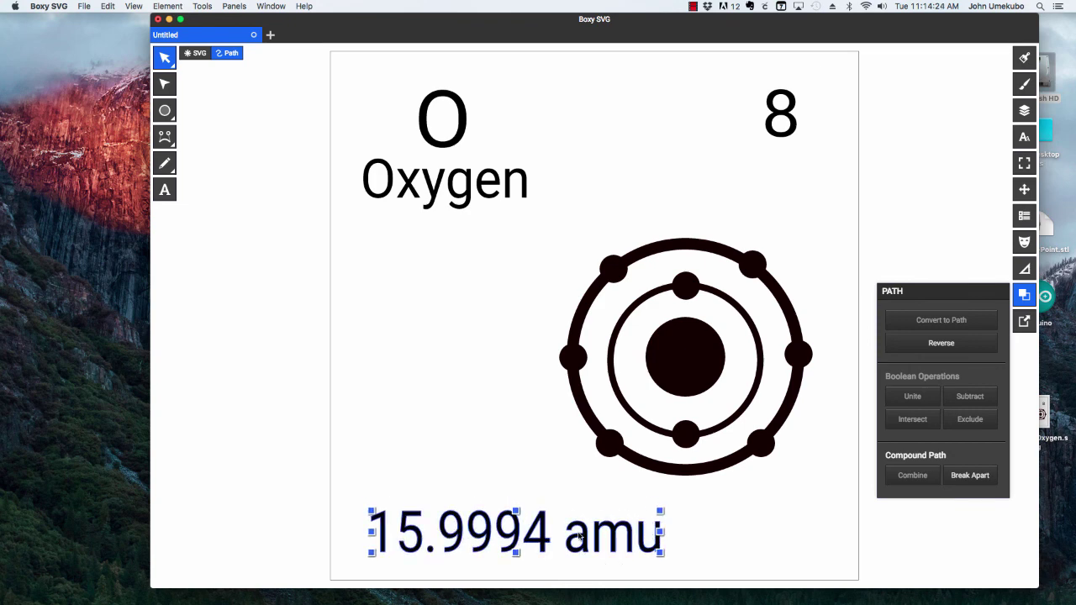
pyautogui.click(456, 422)
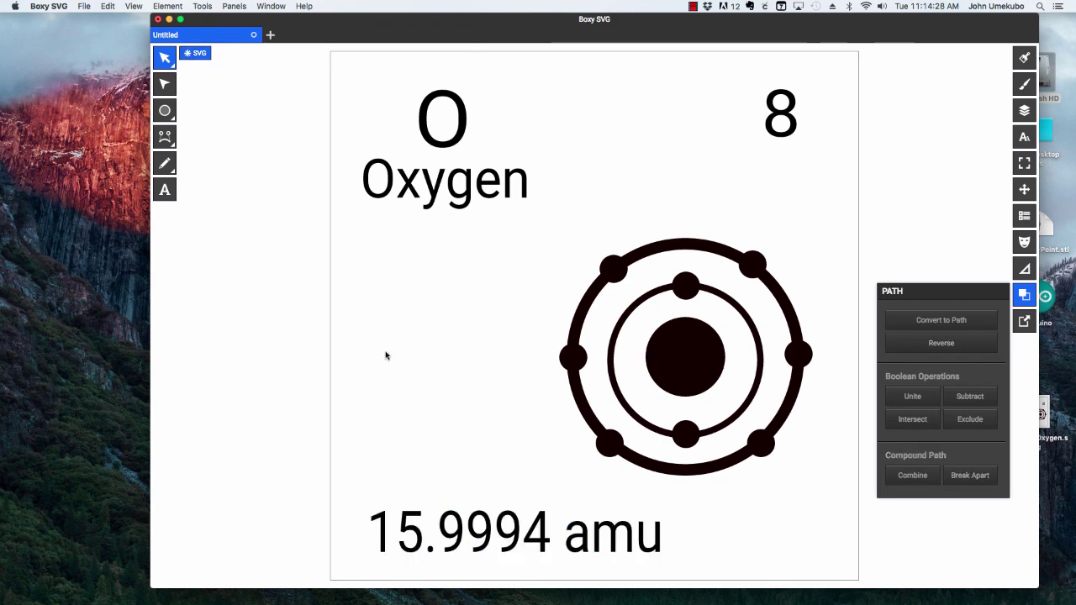
# - Show the File menu commands for saving the oxygen tile
pyautogui.click(84, 6)
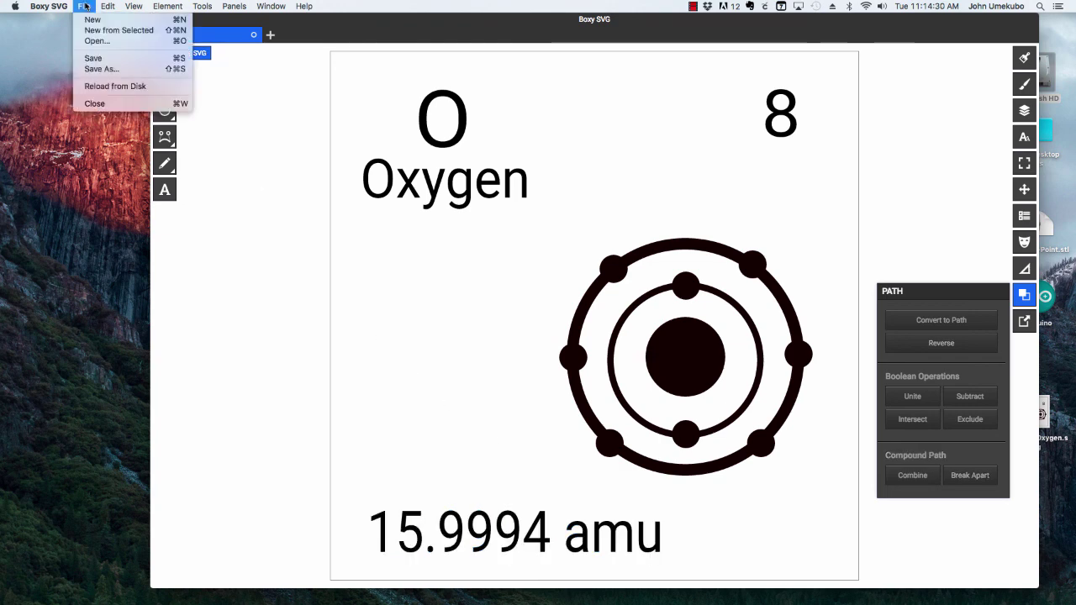